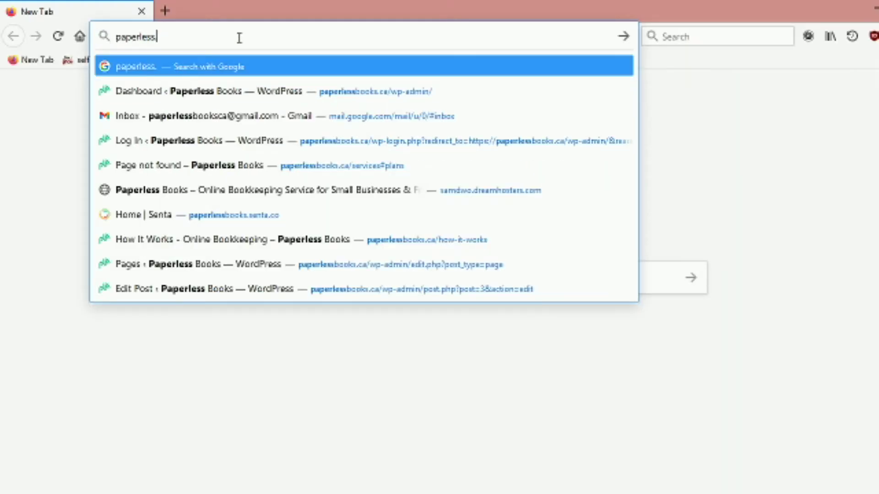
Step: Load paperlessbooks.ca and scroll down the homepage to the So Why Us? section
type("books.ca")
key("Return")
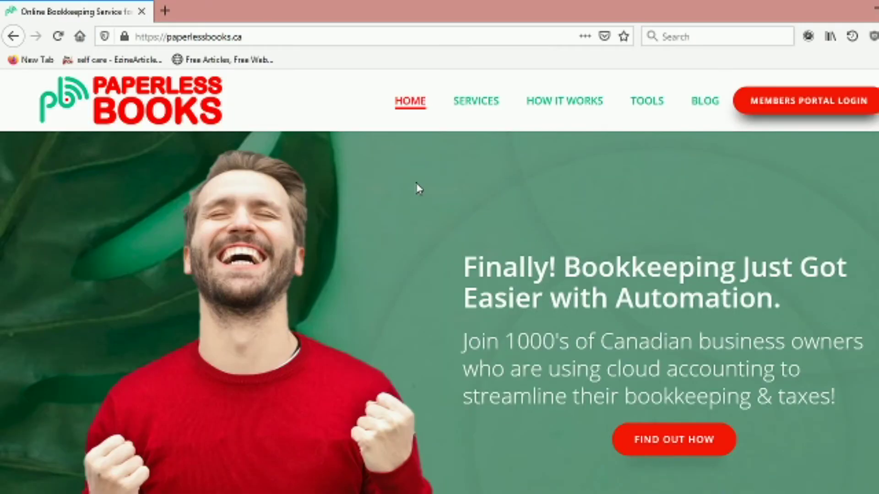
scroll(494, 196, "down", 10)
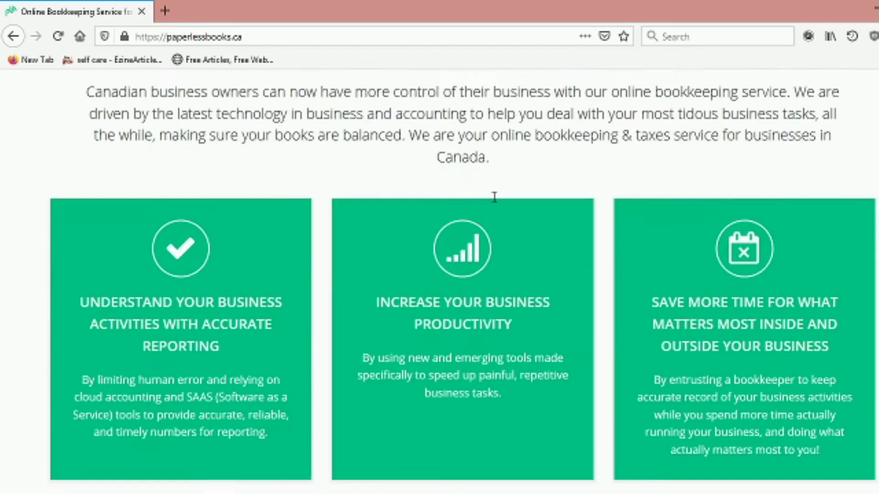
scroll(494, 196, "down", 14)
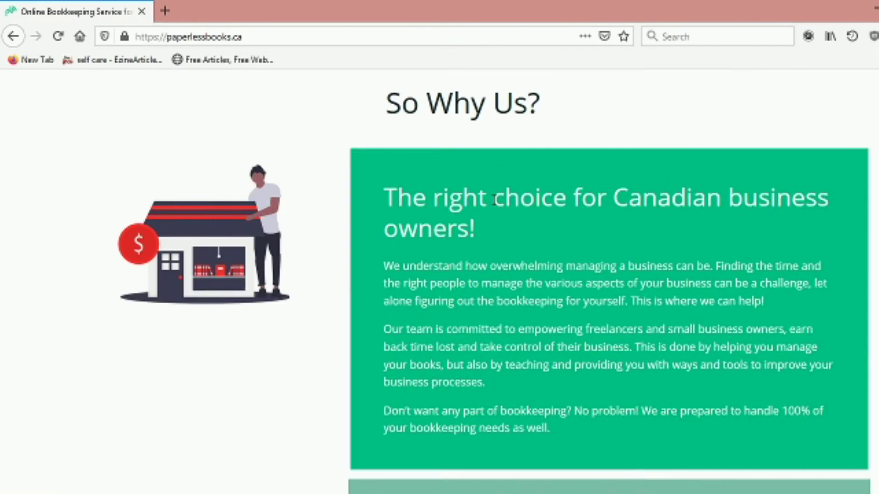
scroll(494, 199, "down", 20)
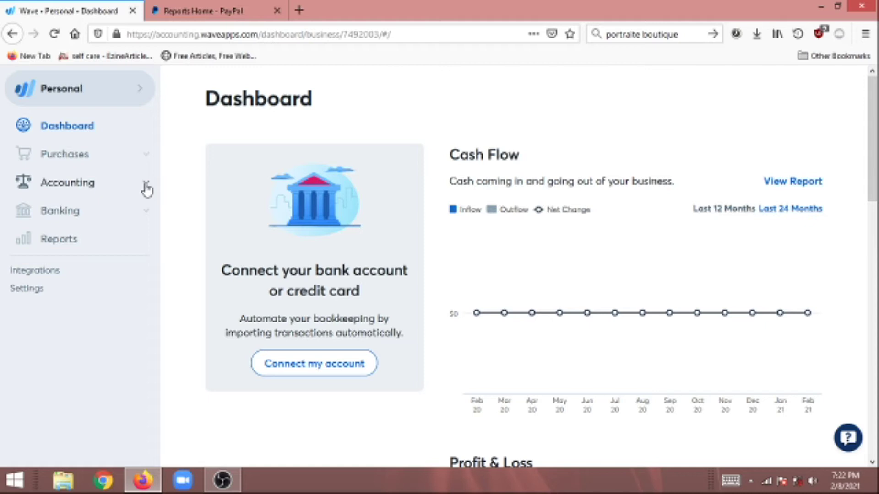
Step: Open the Chart of Accounts and start adding a new Cash and Bank account
left_click(147, 188)
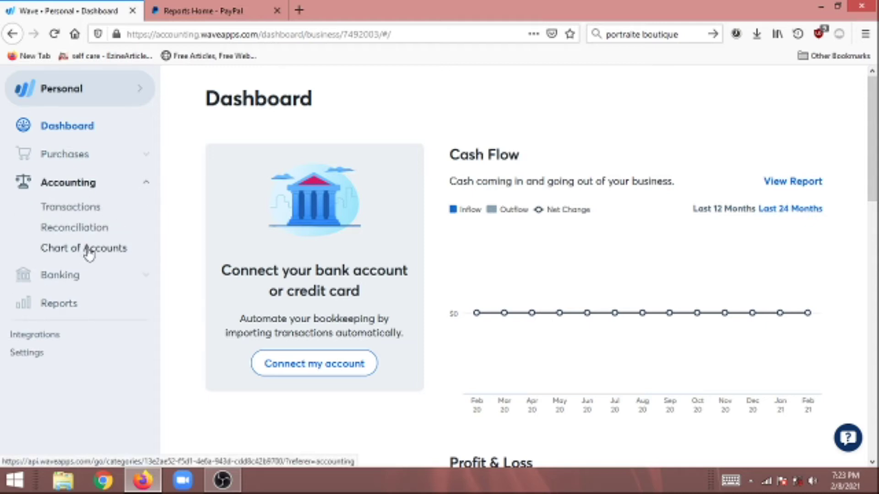
left_click(87, 251)
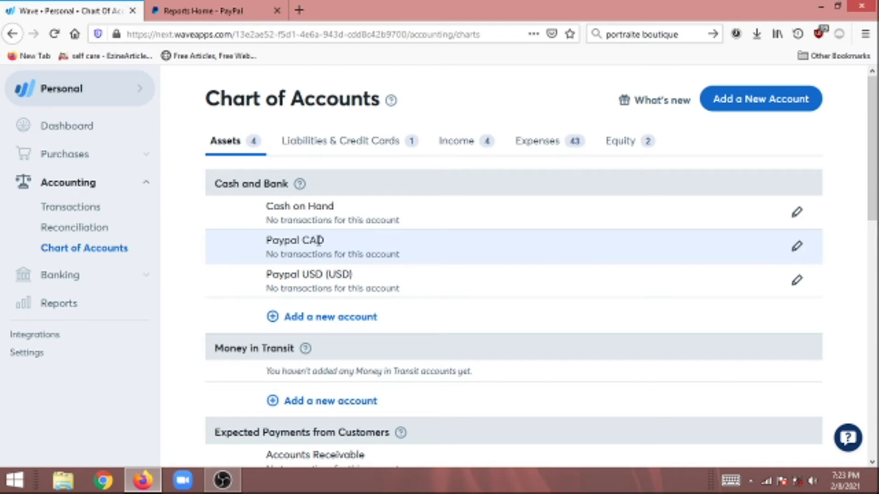
left_click(330, 318)
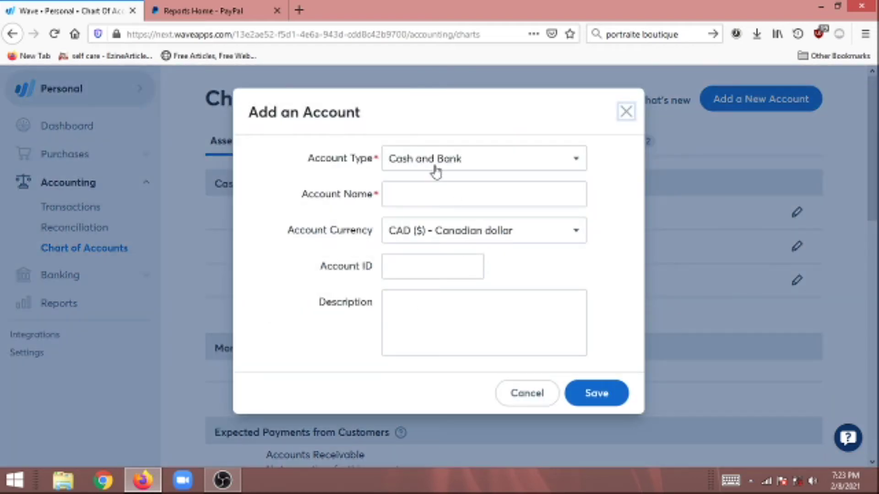
Step: Cancel the Add an Account dialog without entering an account name
left_click(433, 201)
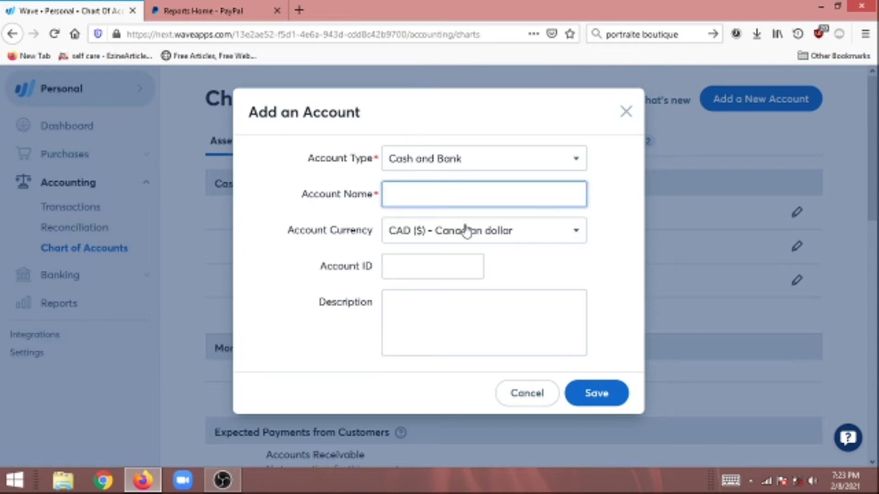
left_click(526, 394)
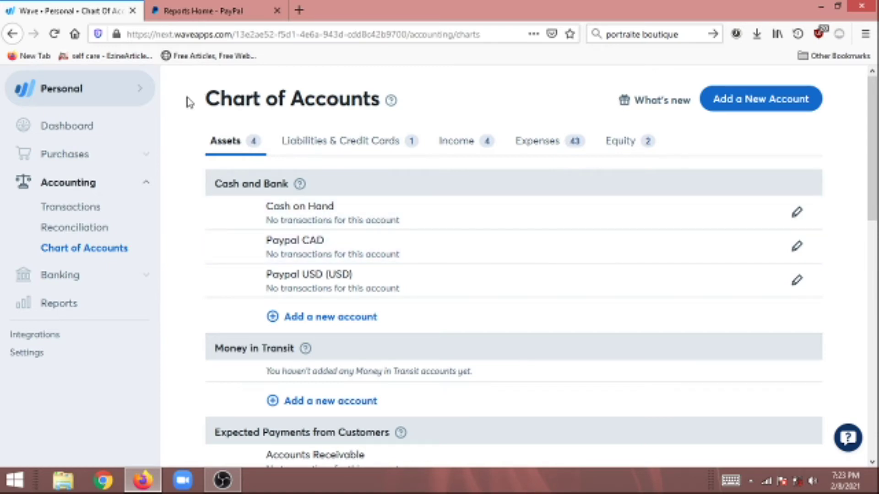
Step: Download PayPal's January 2021 monthly statement as a CSV from Reports > Statements
left_click(202, 10)
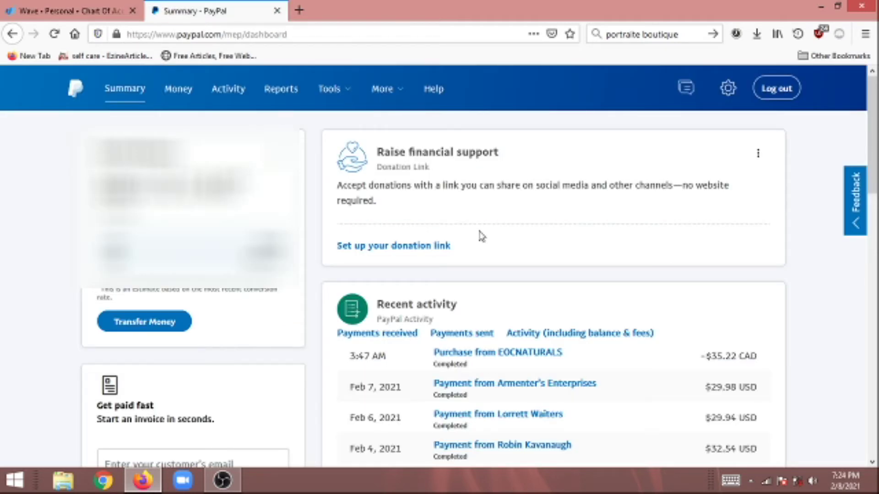
left_click(283, 94)
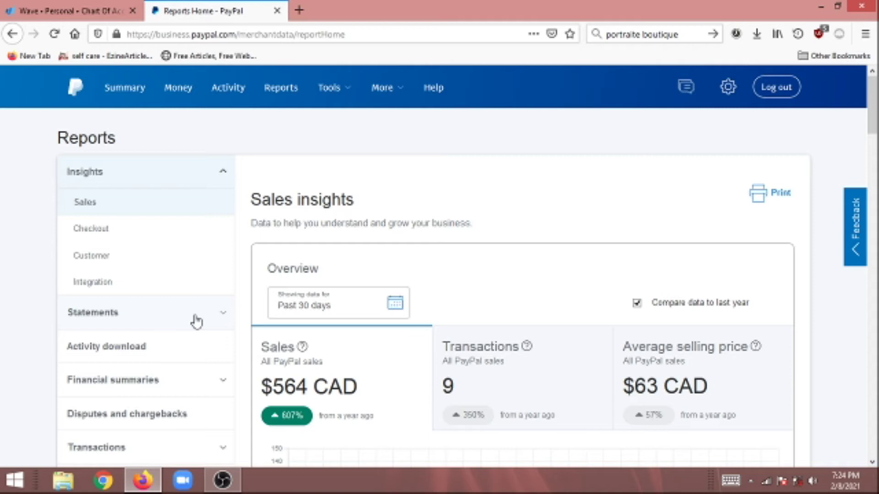
left_click(196, 317)
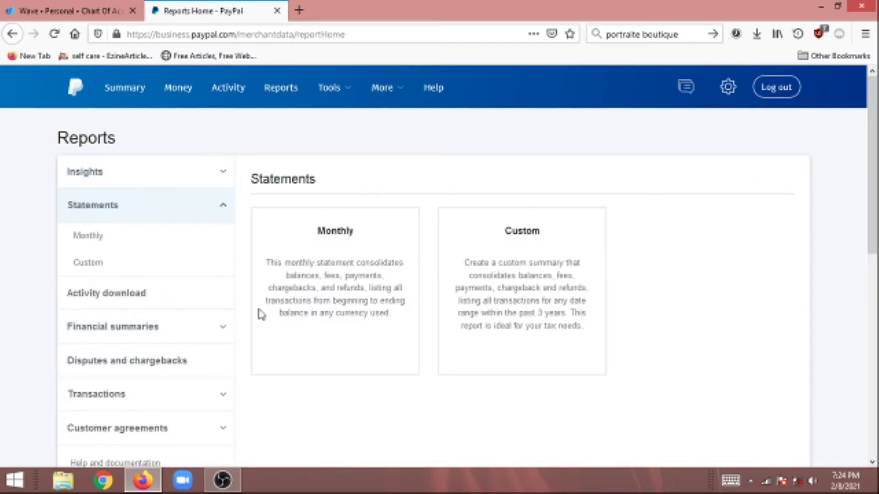
left_click(346, 267)
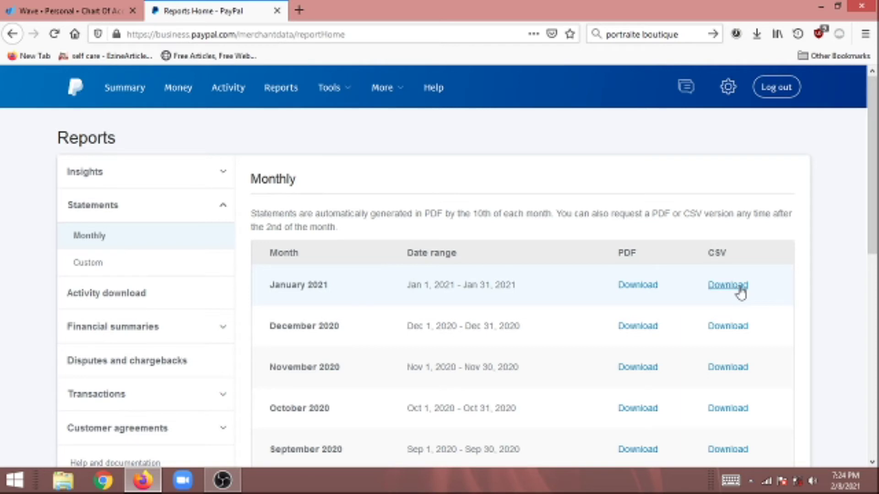
left_click(739, 288)
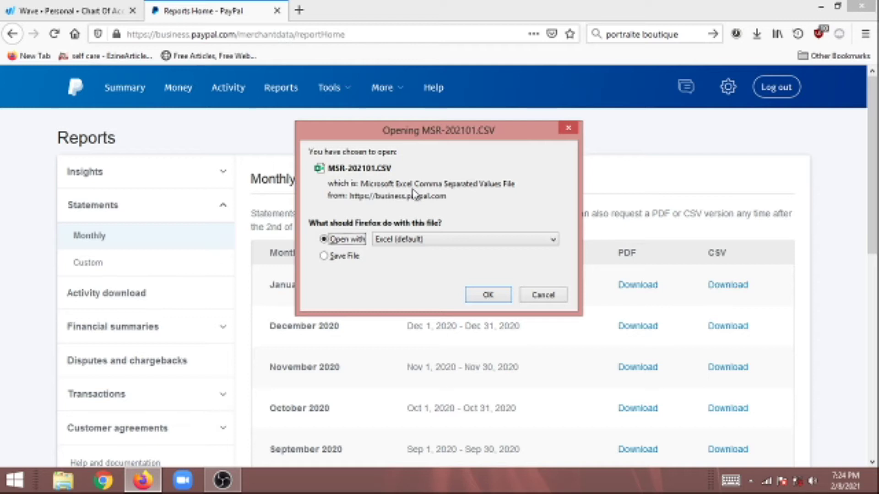
Step: Save the statement as MSR-202101(1).CSV and drag it from Downloads onto the desktop
left_click(350, 260)
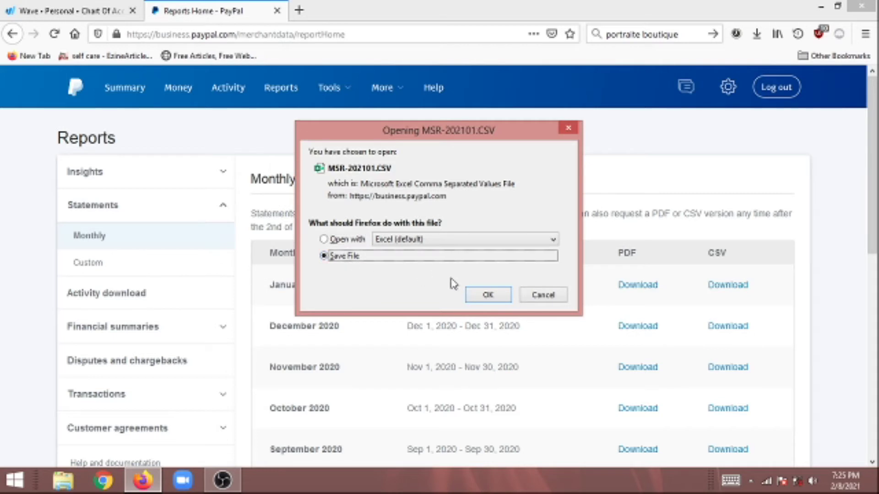
left_click(492, 295)
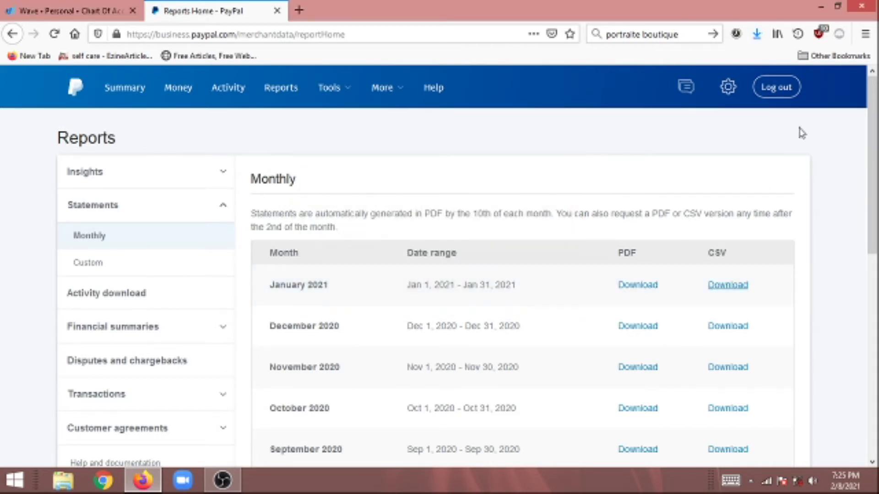
left_click(757, 35)
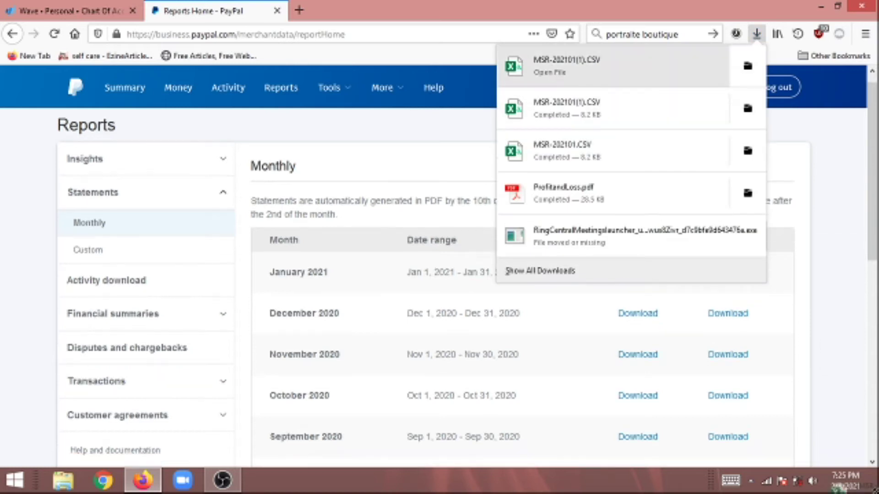
left_click_drag(568, 66, 255, 284)
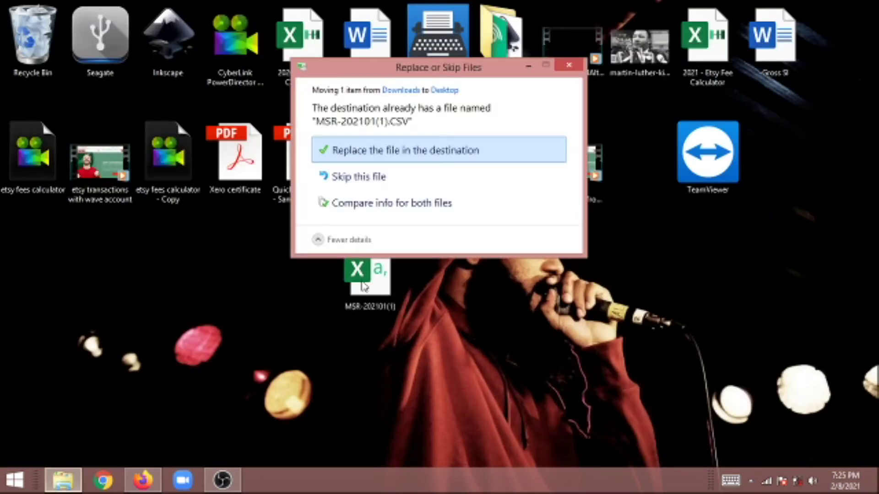
Step: Replace the older desktop copy with MSR-202101(1), reposition it, and duplicate it
left_click(348, 150)
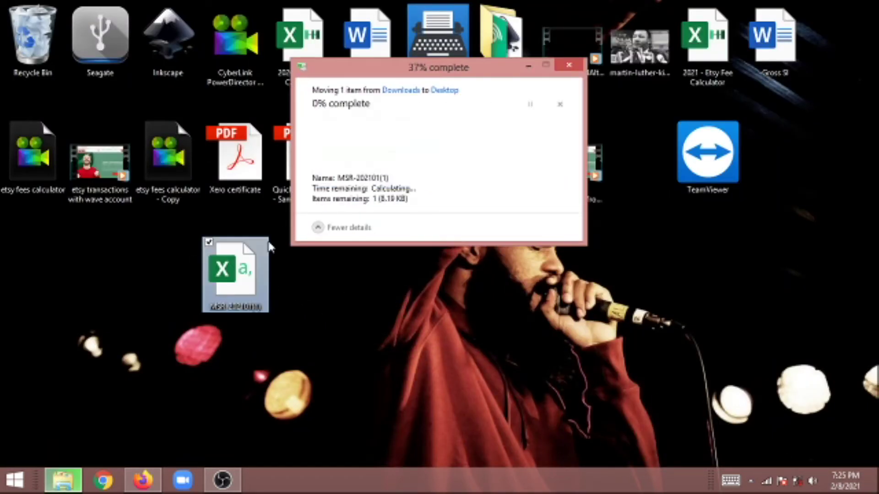
left_click_drag(220, 302, 355, 303)
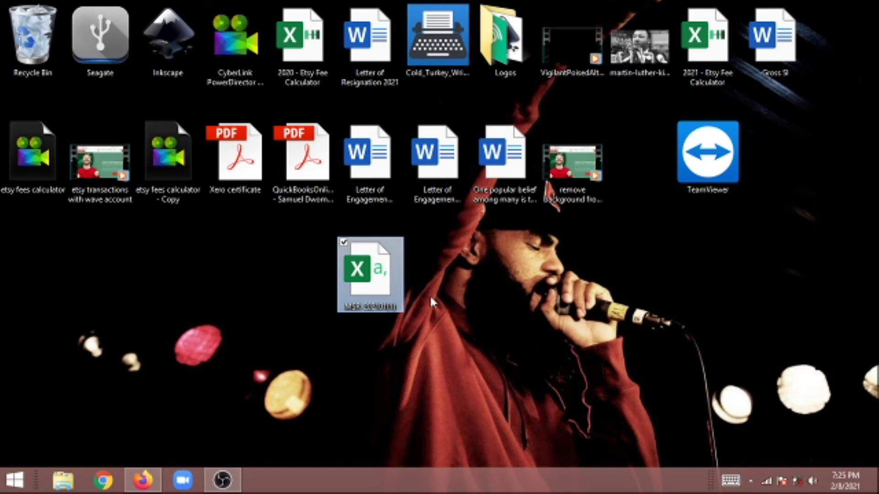
key("ctrl+c")
key("ctrl+v")
Step: Rename the duplicate Paypal USD and the original Paypal CAD, then open Paypal USD in Excel
left_click_drag(18, 281, 277, 308)
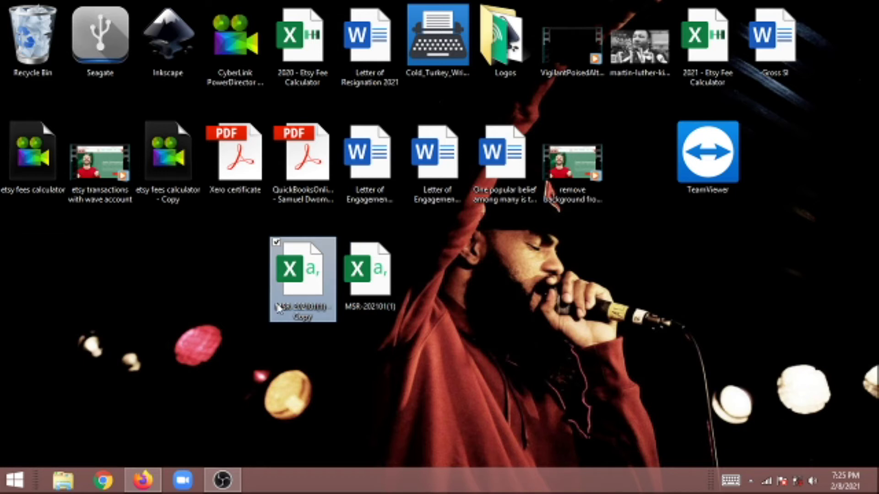
left_click(285, 305)
type("P")
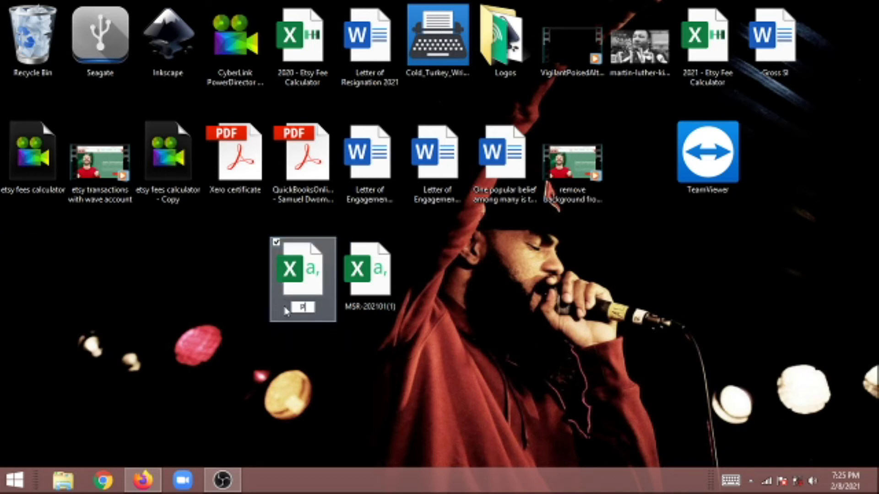
type("aypal USD")
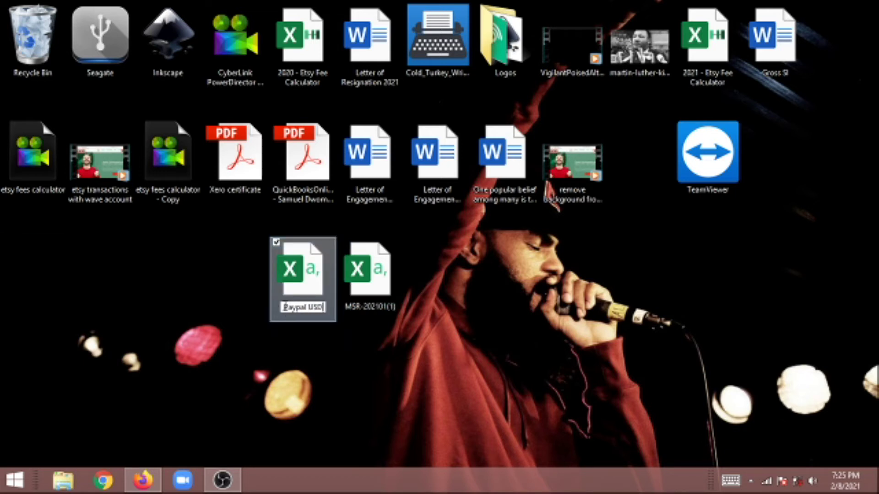
left_click(429, 312)
left_click(388, 290)
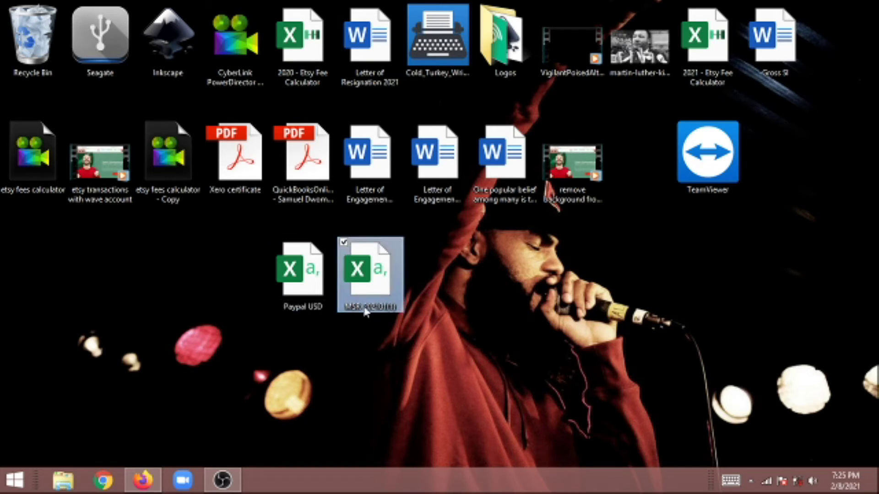
left_click(366, 306)
type("Pa")
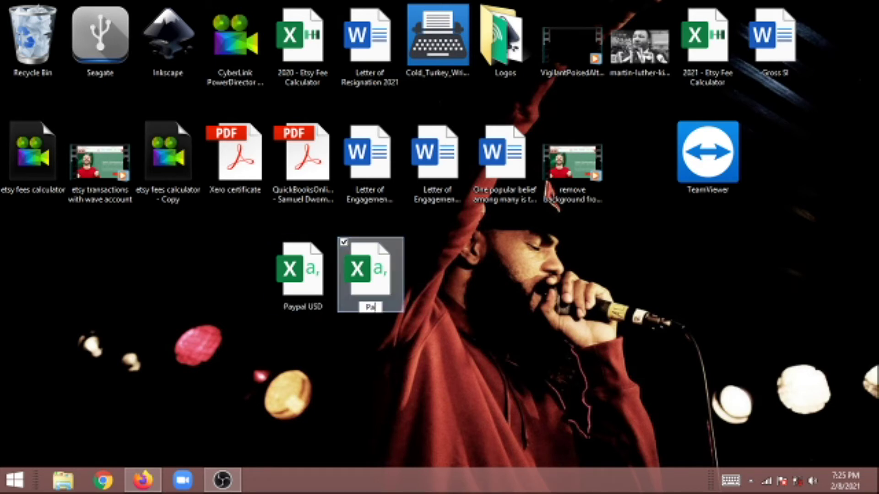
type("ypal USD")
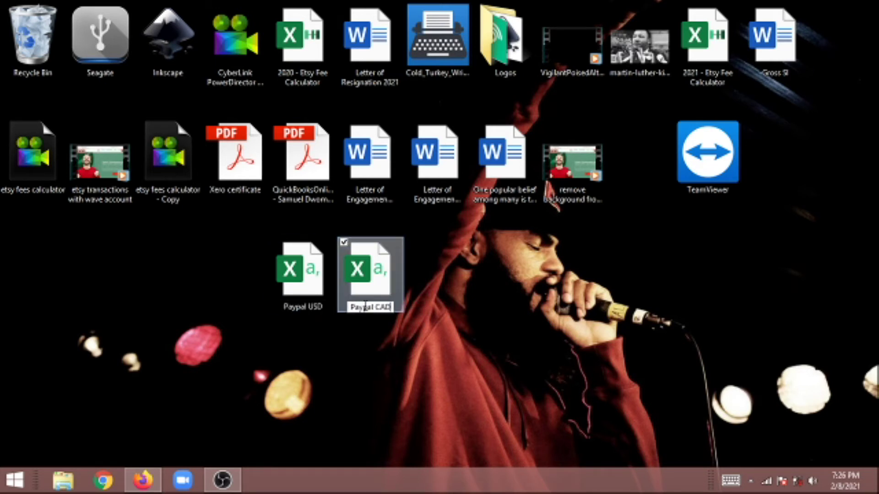
left_click(353, 370)
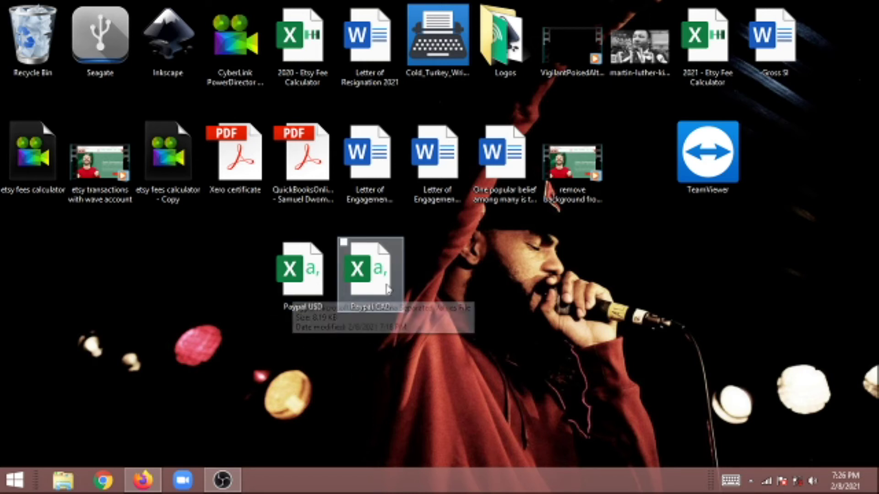
double_click(298, 265)
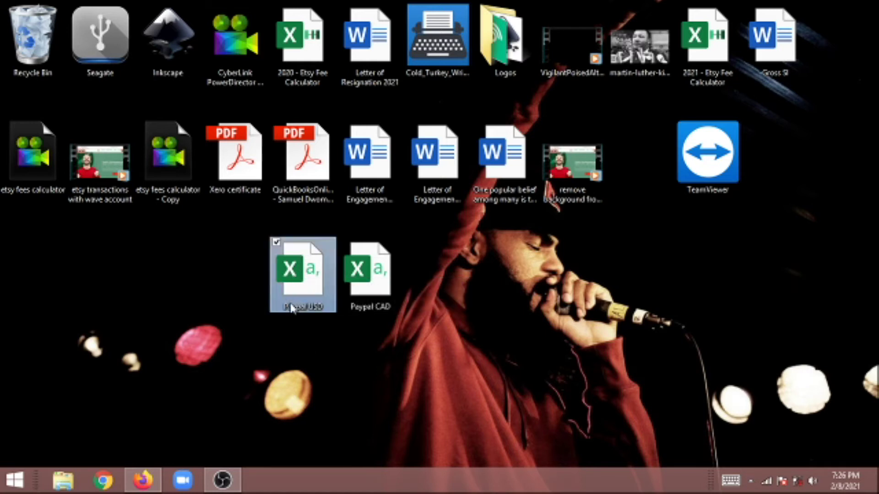
double_click(291, 307)
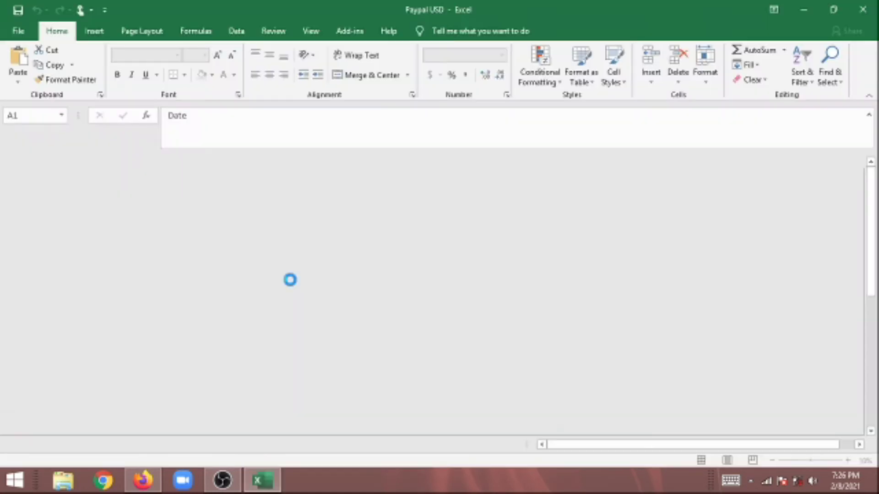
Step: Delete CAD transaction rows 2–19 so the sheet's USD entries start at row 2
left_click(243, 304)
scroll(201, 238, "down", 1)
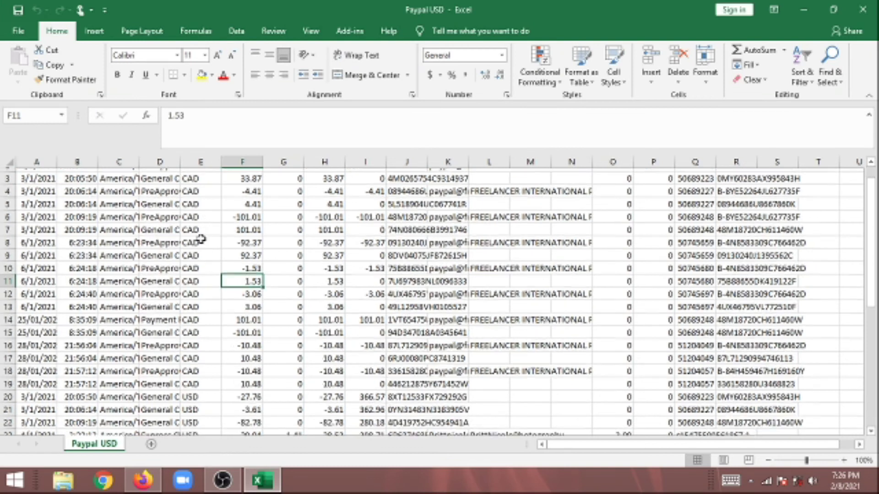
scroll(201, 239, "down", 2)
scroll(205, 236, "up", 3)
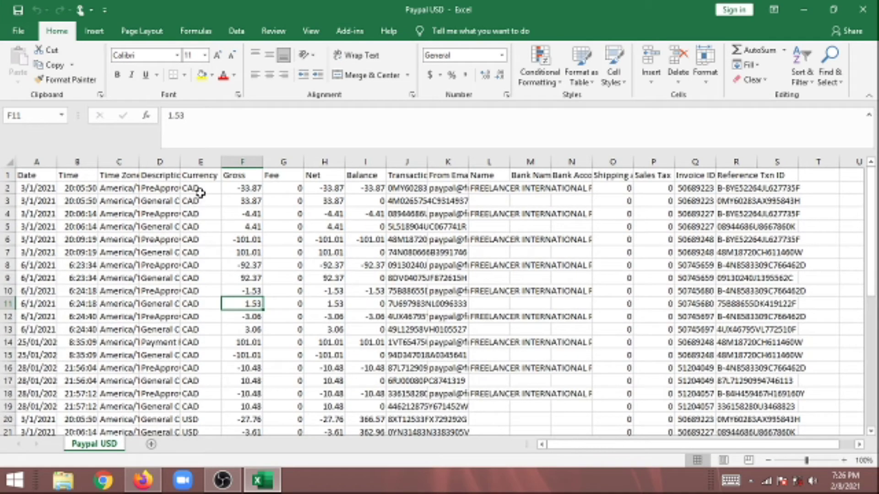
left_click_drag(200, 192, 198, 431)
scroll(277, 369, "up", 4)
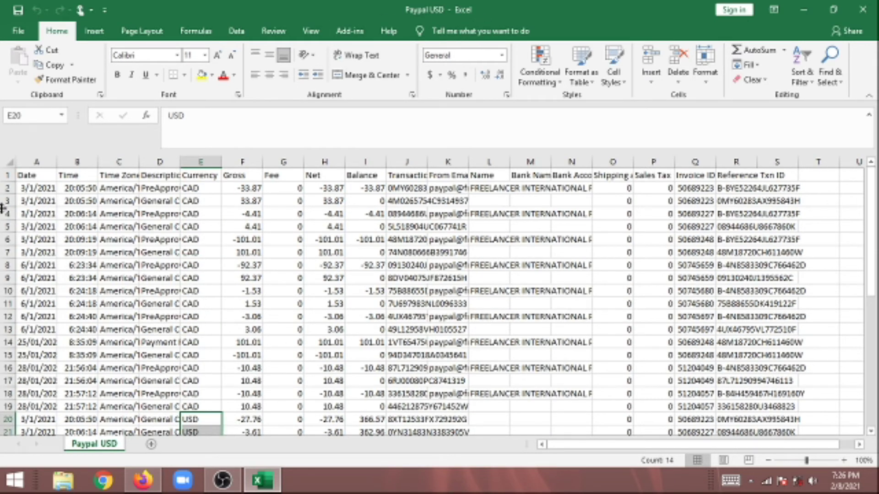
left_click_drag(7, 188, 5, 406)
right_click(5, 407)
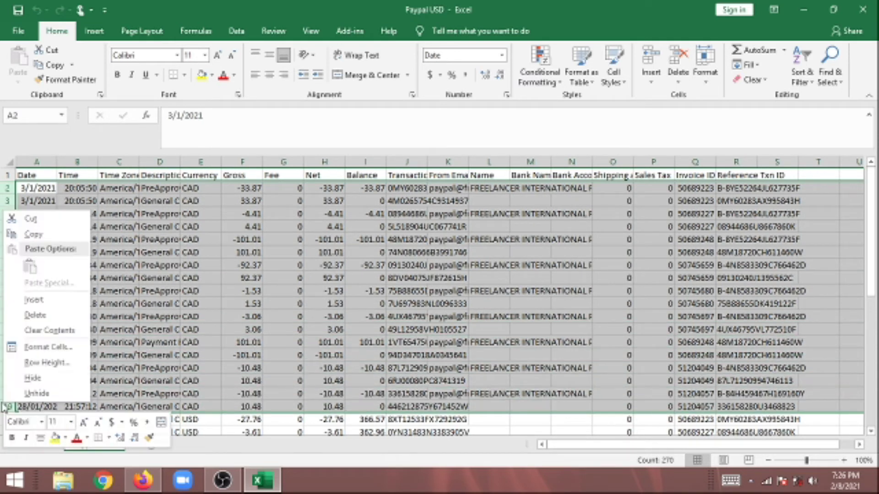
left_click(34, 315)
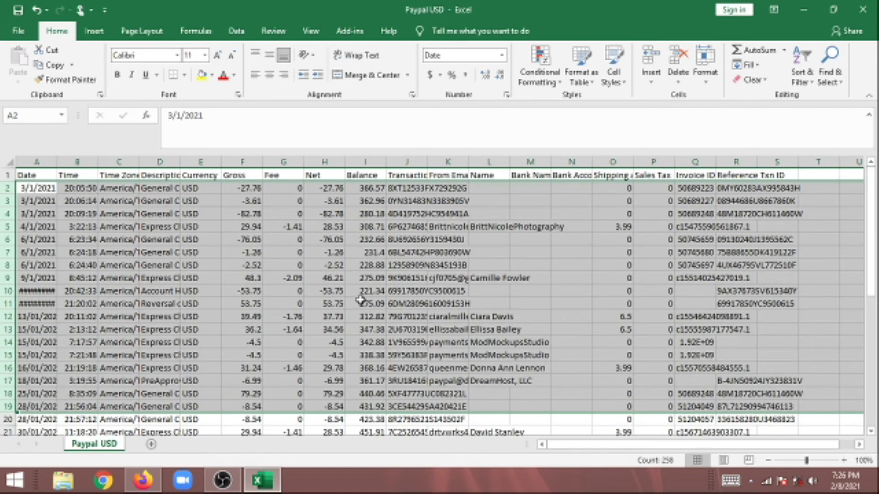
left_click(360, 302)
scroll(284, 307, "down", 6)
scroll(288, 309, "up", 6)
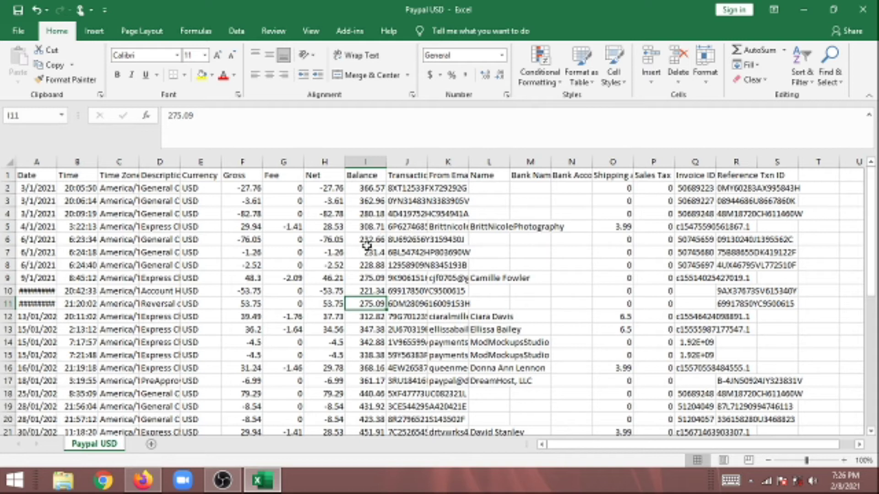
Step: Delete the Time and Time Zone columns
left_click_drag(372, 161, 643, 158)
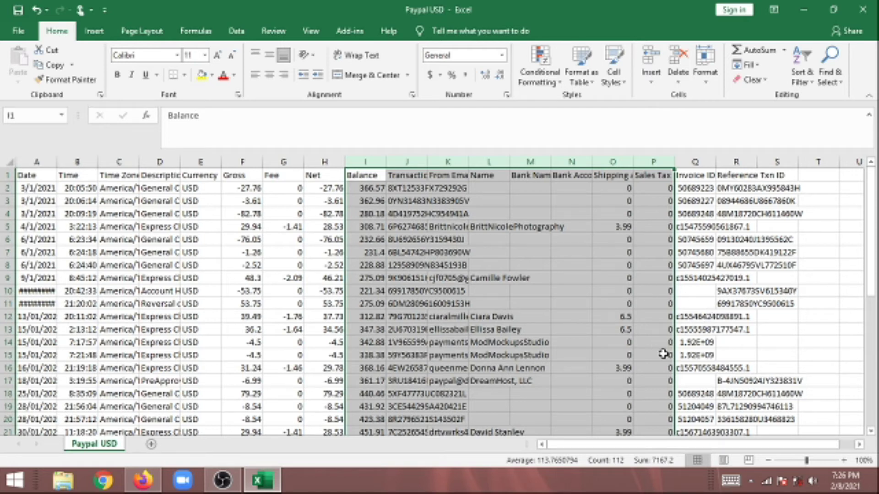
left_click(741, 239)
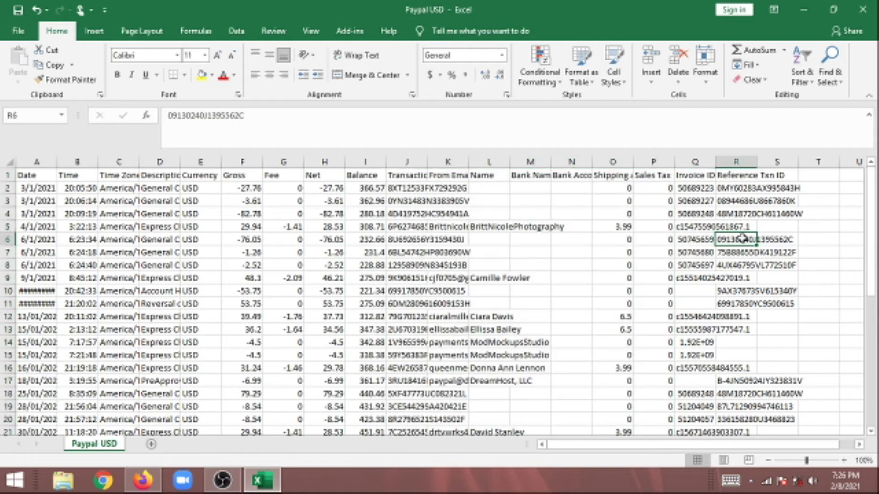
left_click(34, 160)
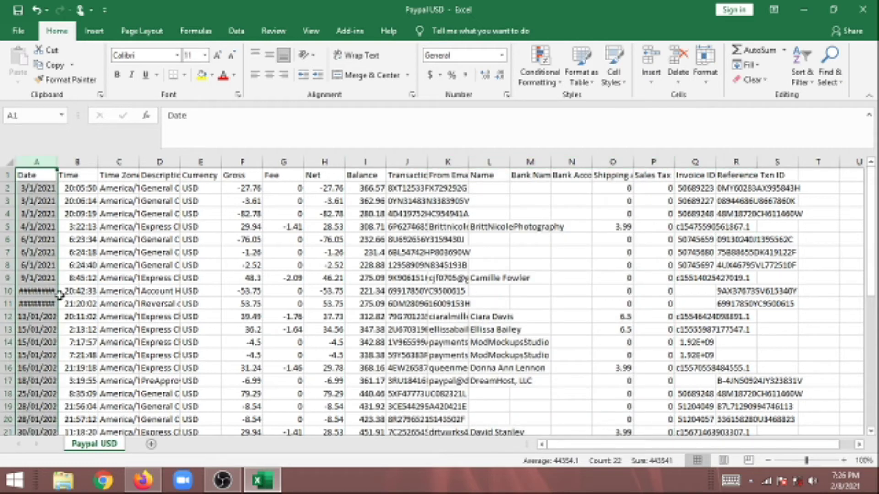
left_click_drag(81, 162, 120, 158)
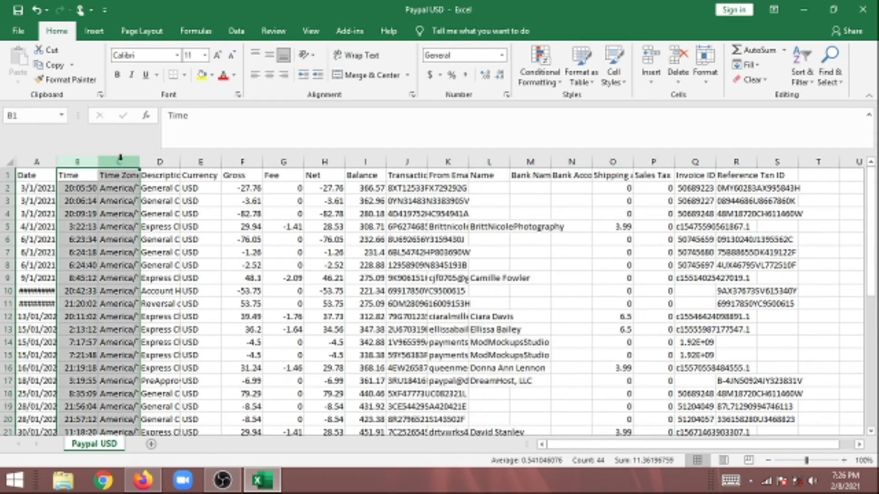
right_click(119, 158)
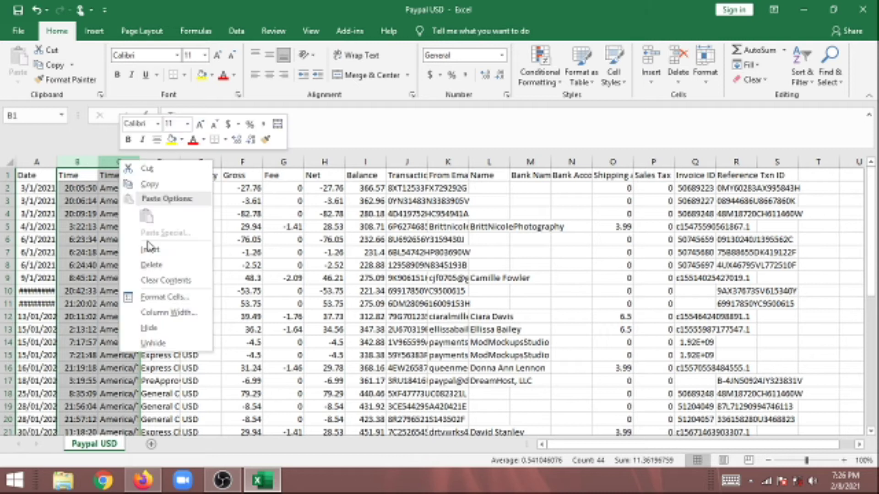
left_click(161, 266)
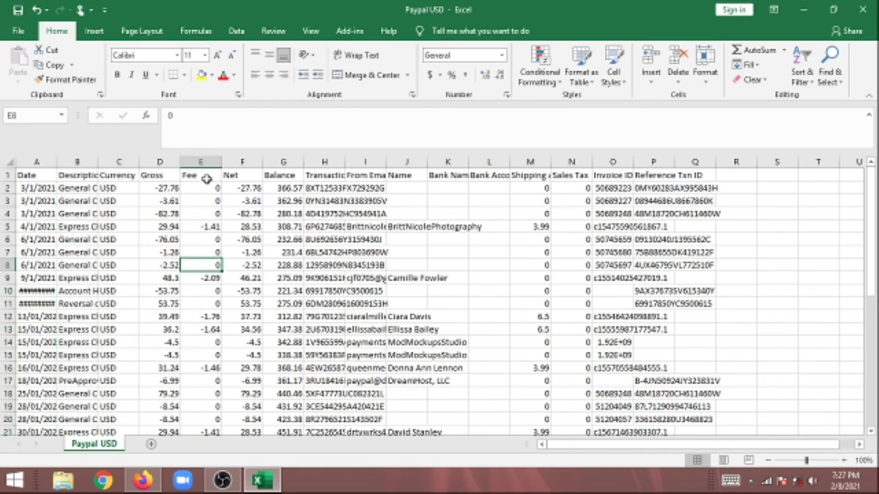
Step: Delete the Fee, Net and Balance columns
left_click_drag(202, 162, 289, 159)
right_click(288, 159)
left_click(329, 265)
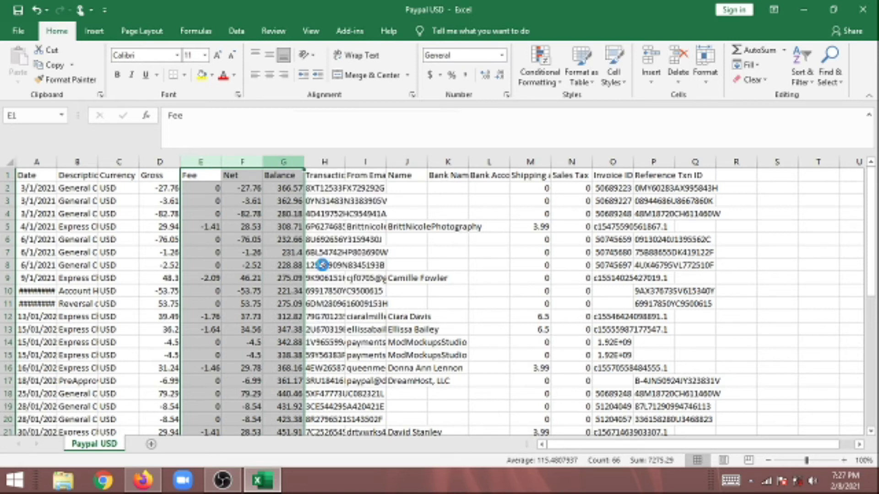
left_click(351, 275)
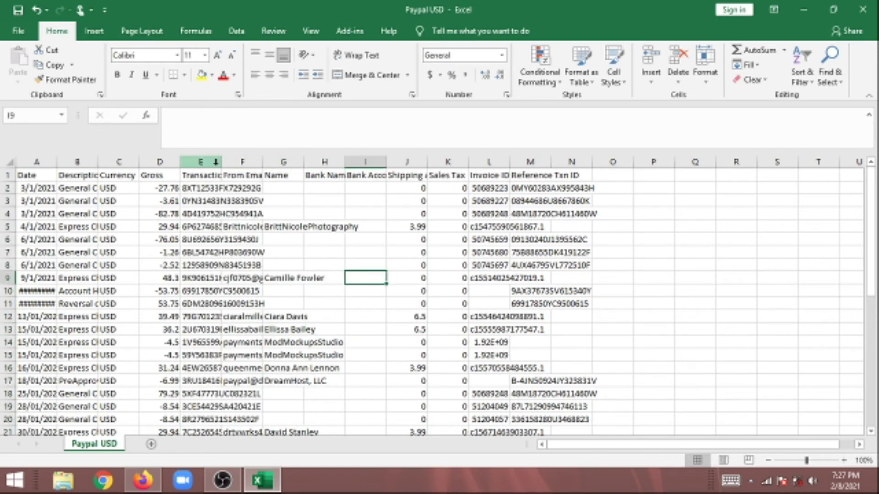
Step: Widen the Description column and delete the Transaction ID column
left_click_drag(221, 161, 311, 169)
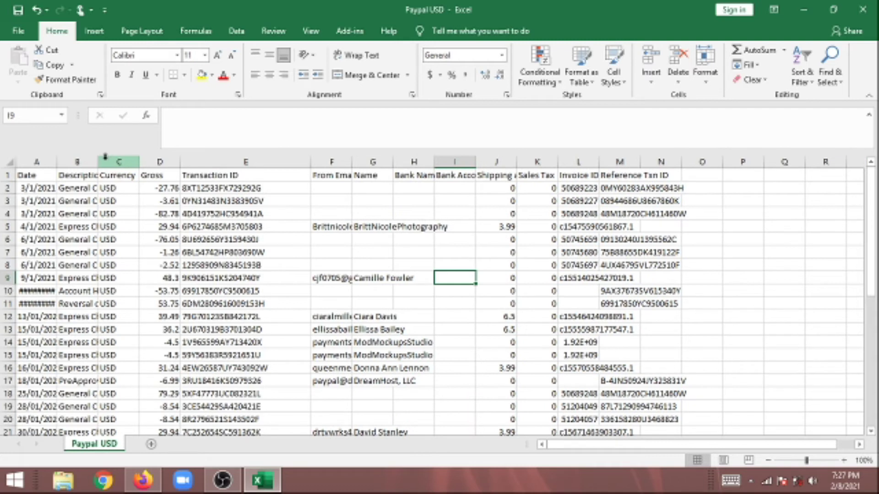
left_click_drag(98, 161, 150, 161)
left_click(296, 163)
scroll(320, 275, "down", 10)
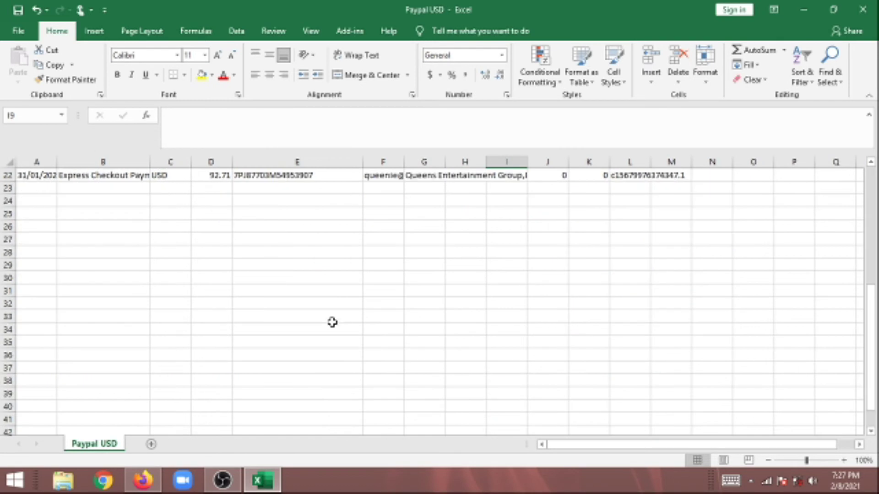
scroll(325, 275, "up", 10)
right_click(298, 161)
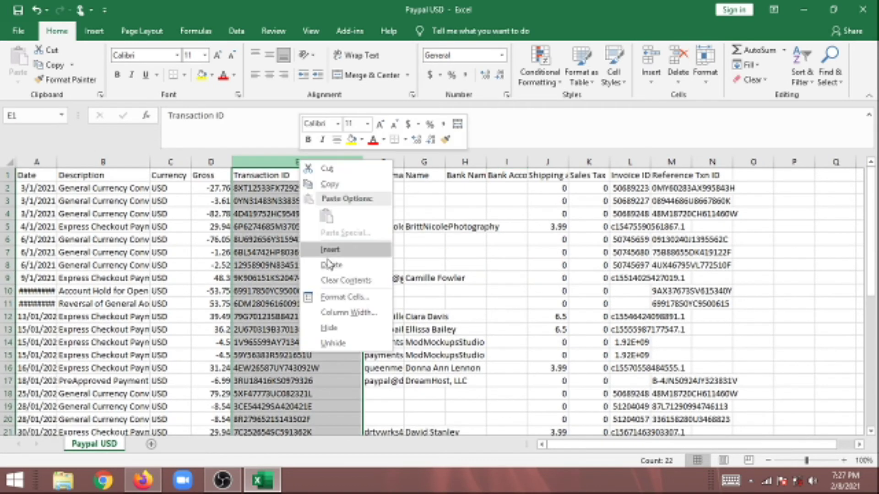
left_click(333, 265)
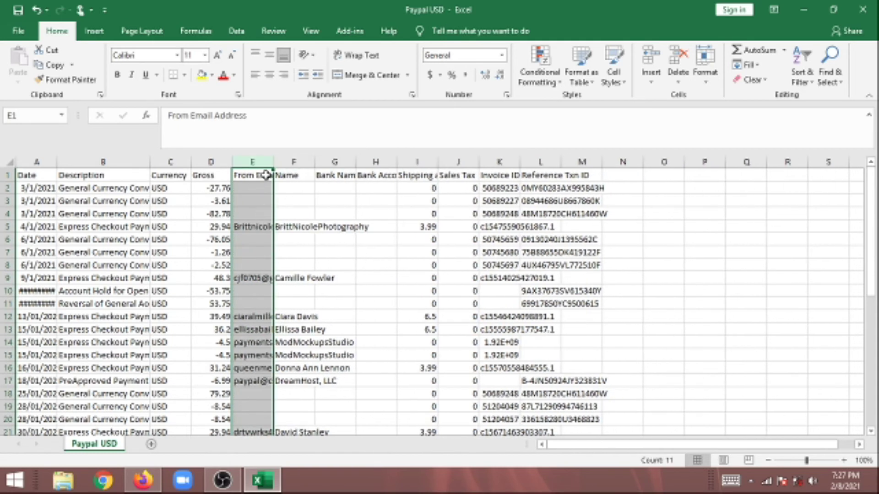
Step: Delete the From Email Address through Reference Txn ID columns and widen Gross and Description
left_click_drag(265, 161, 581, 161)
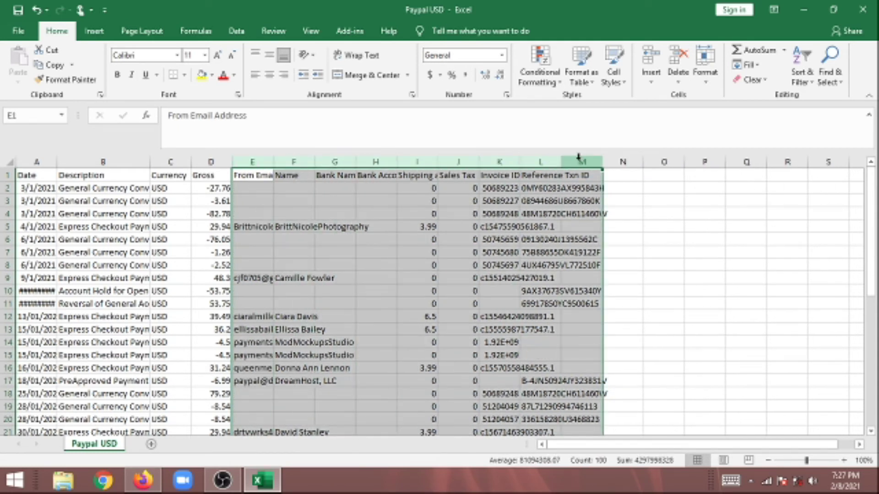
right_click(578, 157)
left_click(621, 265)
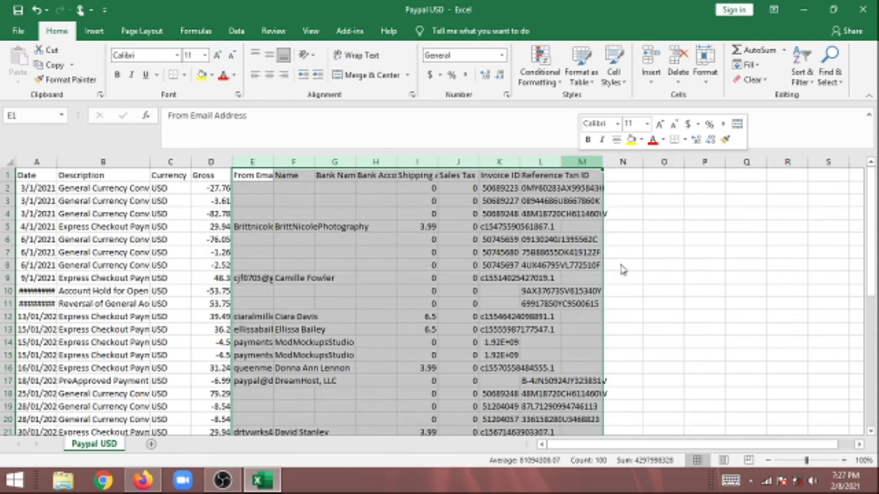
left_click_drag(232, 163, 322, 166)
left_click_drag(150, 162, 196, 162)
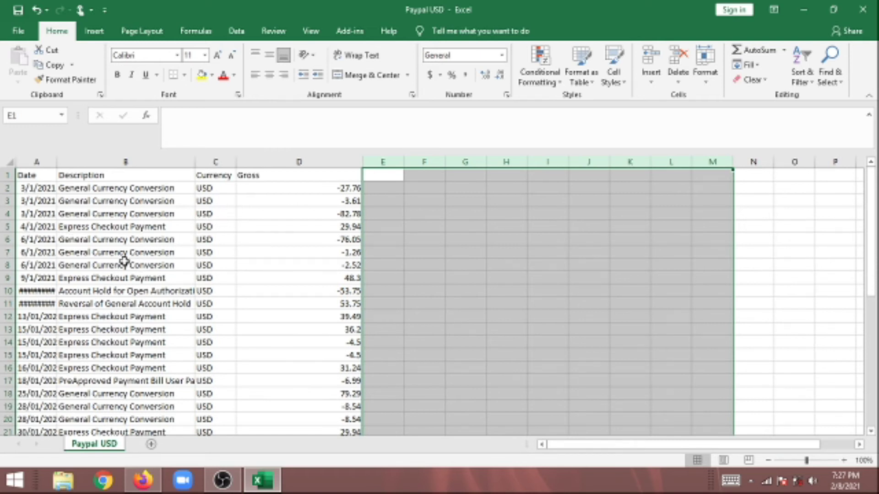
left_click(251, 249)
Step: Delete the Currency column and widen the Date column so dates show fully
left_click(218, 161)
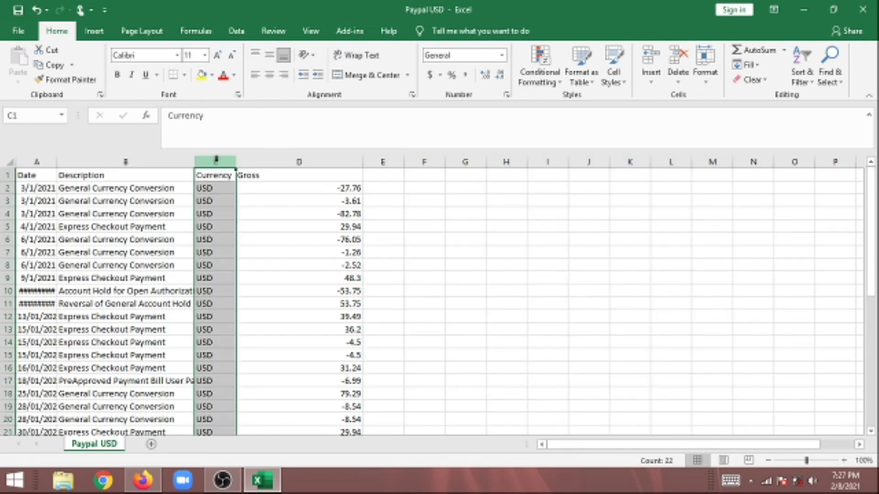
right_click(218, 162)
left_click(243, 265)
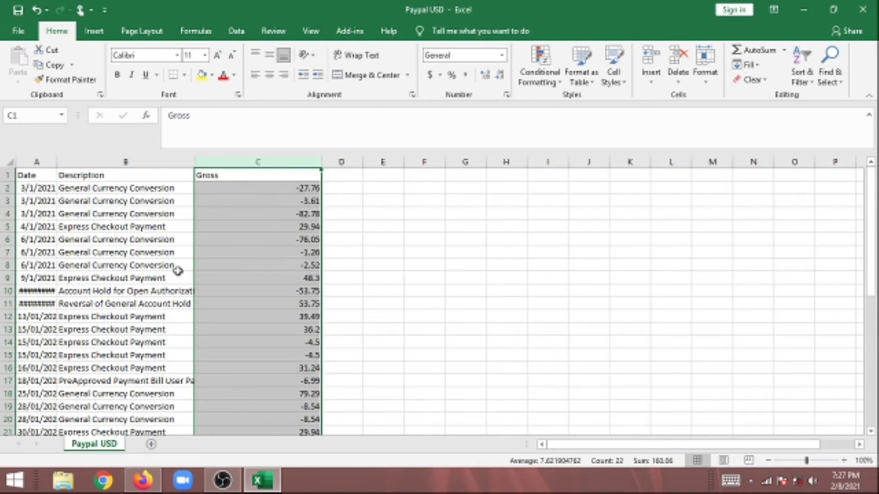
left_click(115, 264)
left_click(51, 226)
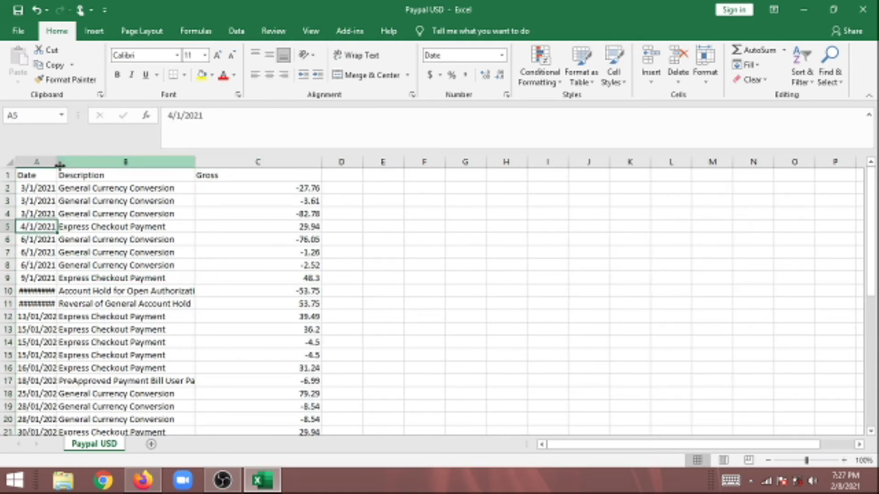
left_click_drag(59, 163, 95, 164)
Step: Review the descriptions and the gross amounts in rows 10 and 11
left_click(170, 265)
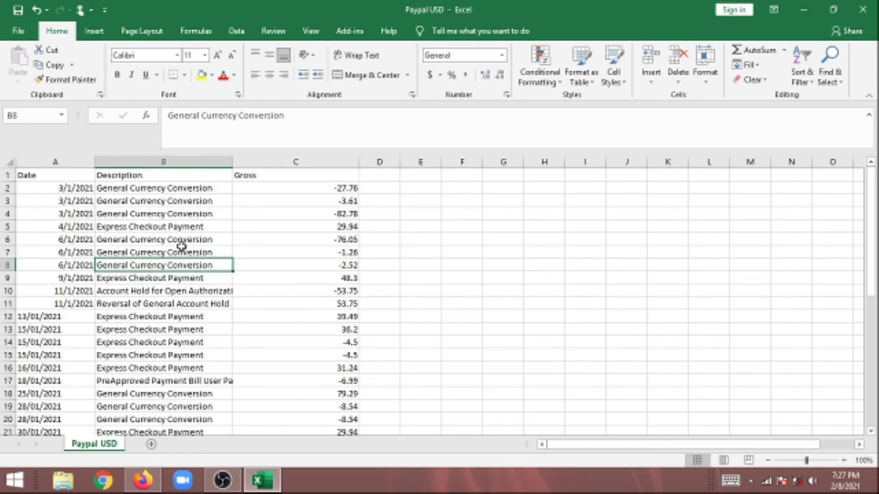
scroll(196, 307, "down", 4)
scroll(192, 305, "up", 4)
left_click_drag(161, 191, 180, 352)
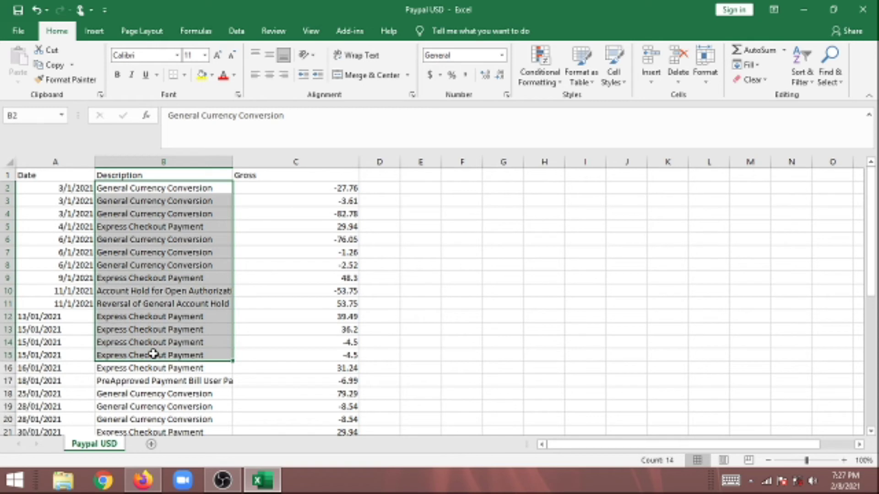
left_click(180, 355)
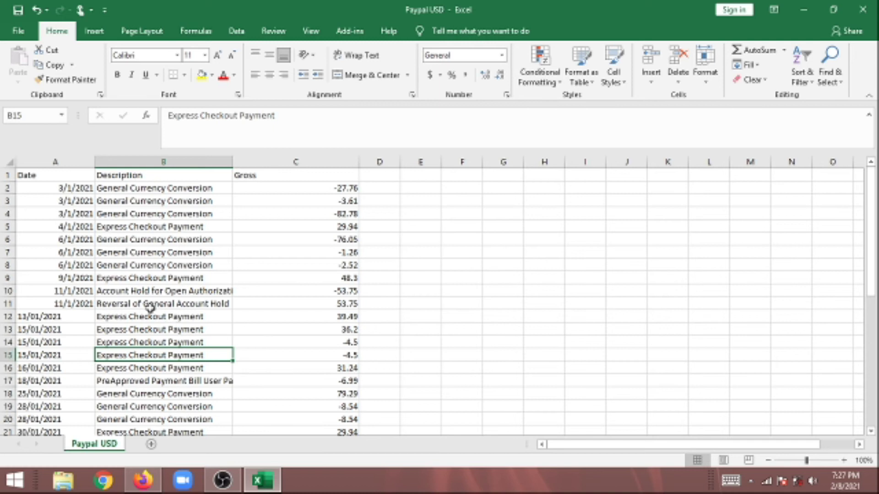
left_click(155, 288)
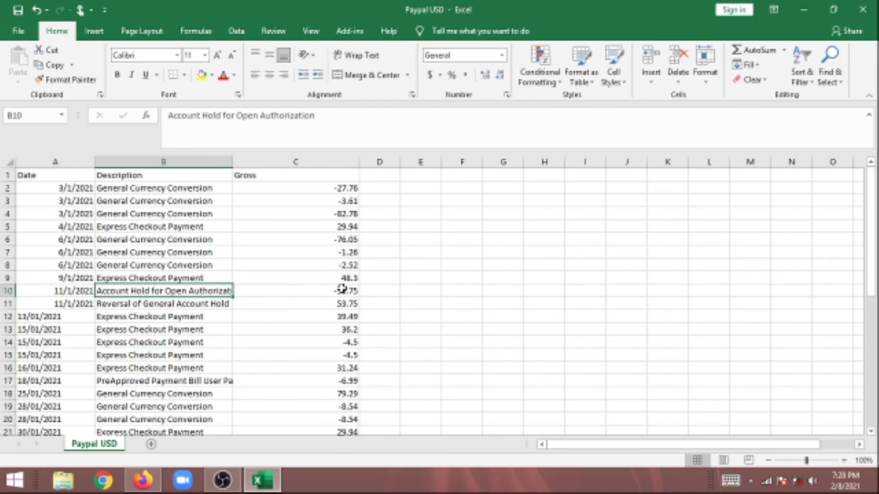
left_click_drag(348, 291, 344, 305)
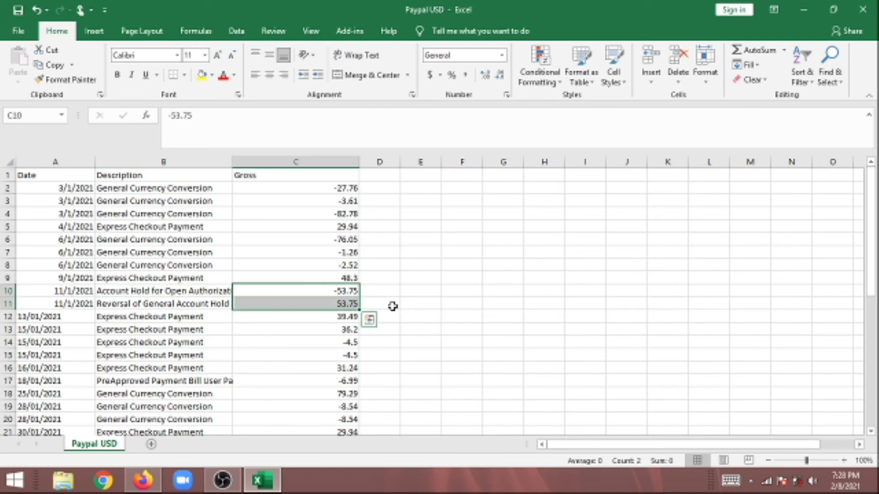
left_click(349, 310)
left_click(476, 326)
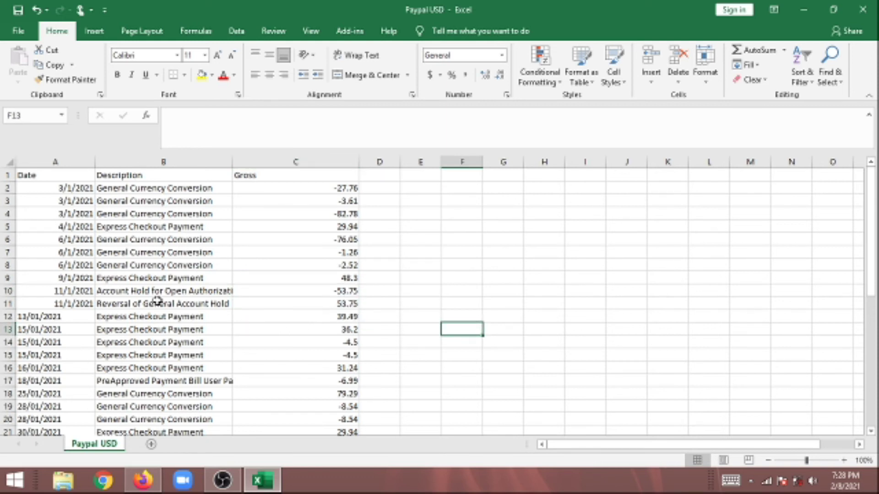
Step: Check rows 9, 14 and 17 (48.3, -6.99), then save the sheet as CSV
left_click(150, 279)
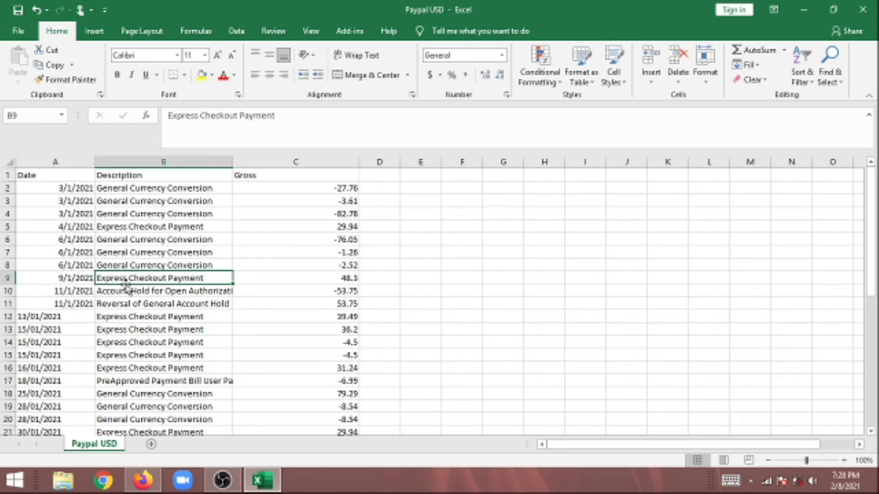
left_click(334, 278)
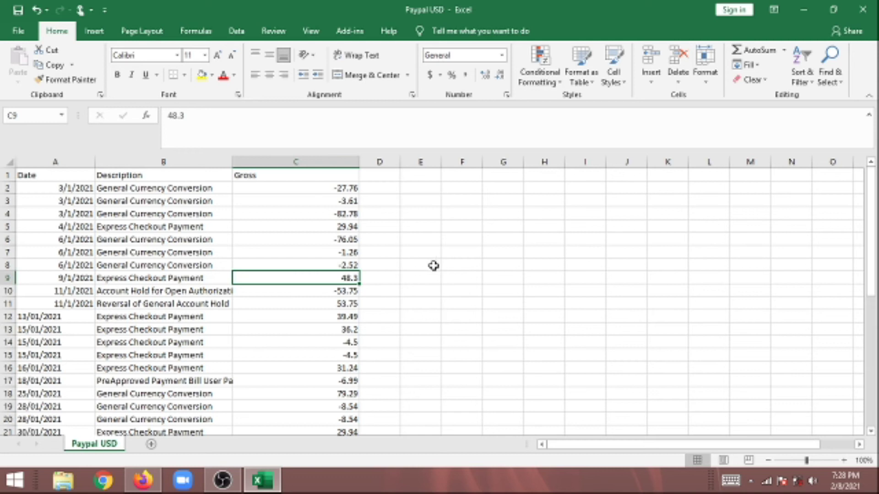
scroll(398, 302, "down", 2)
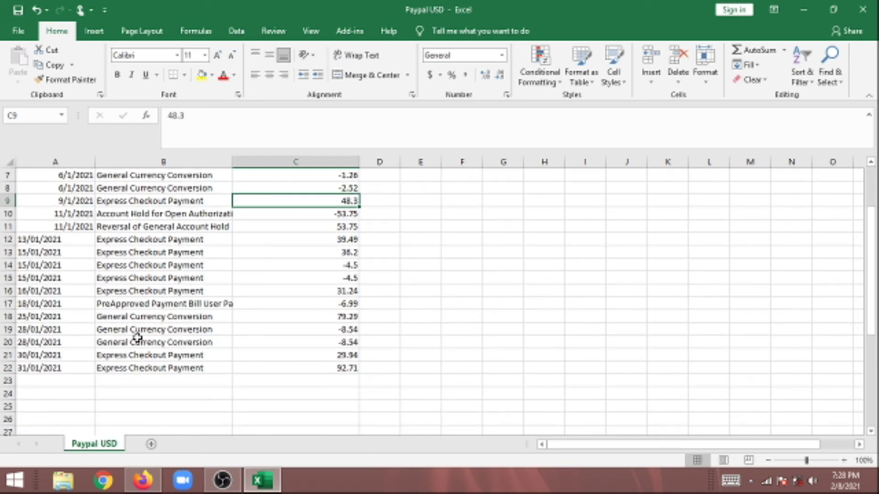
left_click_drag(218, 267, 366, 263)
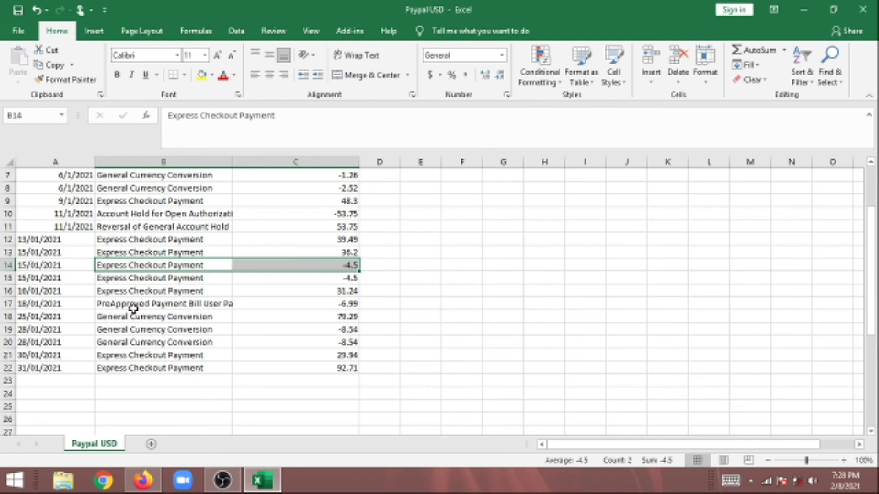
left_click(133, 309)
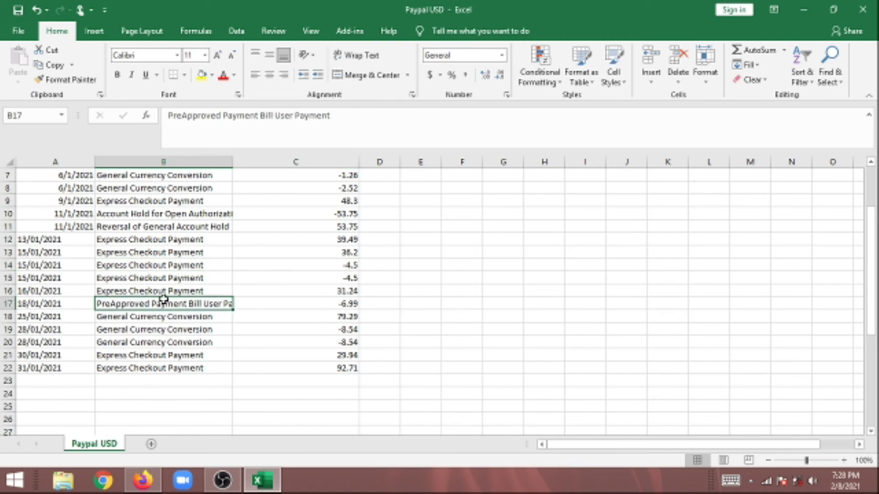
left_click(330, 297)
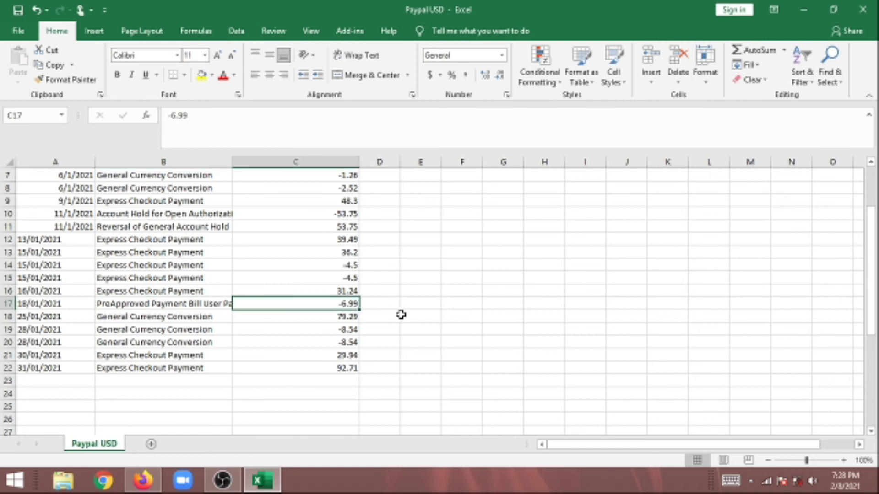
scroll(401, 308, "up", 2)
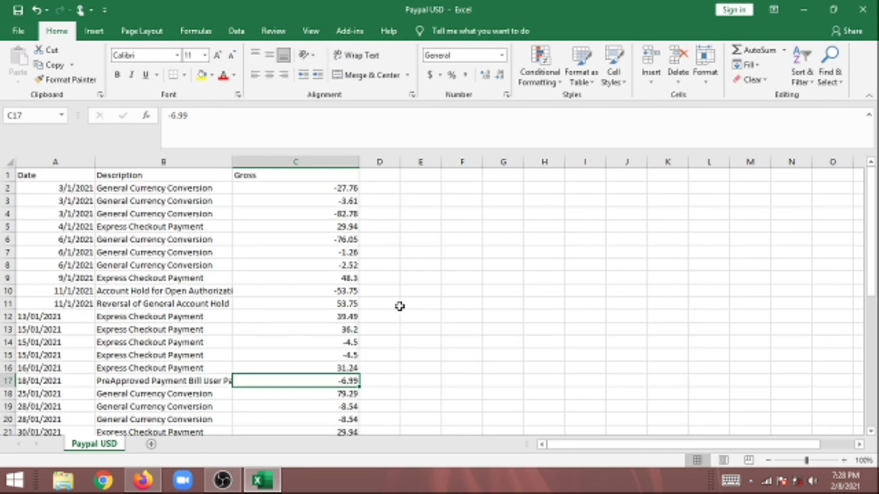
scroll(399, 306, "down", 2)
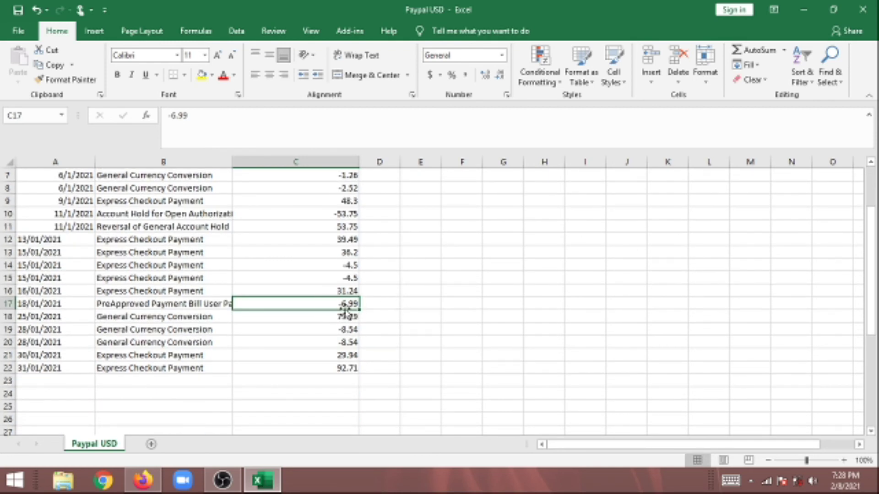
left_click(113, 304)
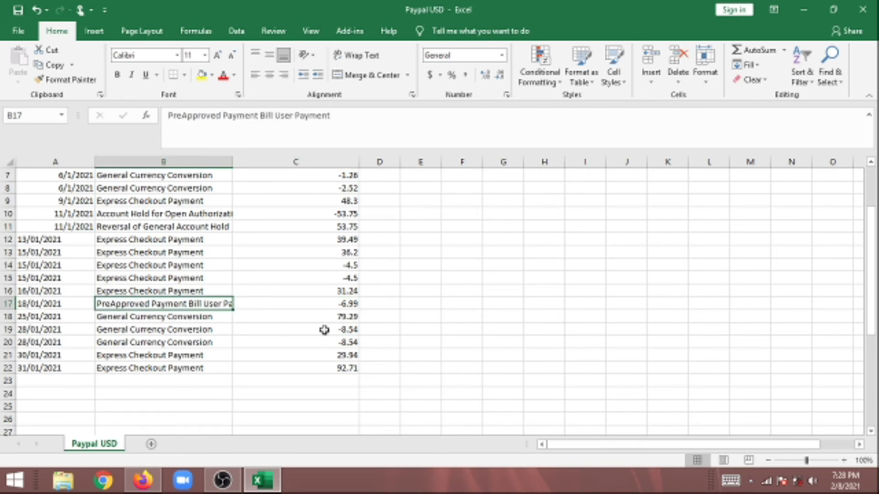
left_click(476, 342)
scroll(405, 318, "up", 1)
scroll(405, 317, "up", 2)
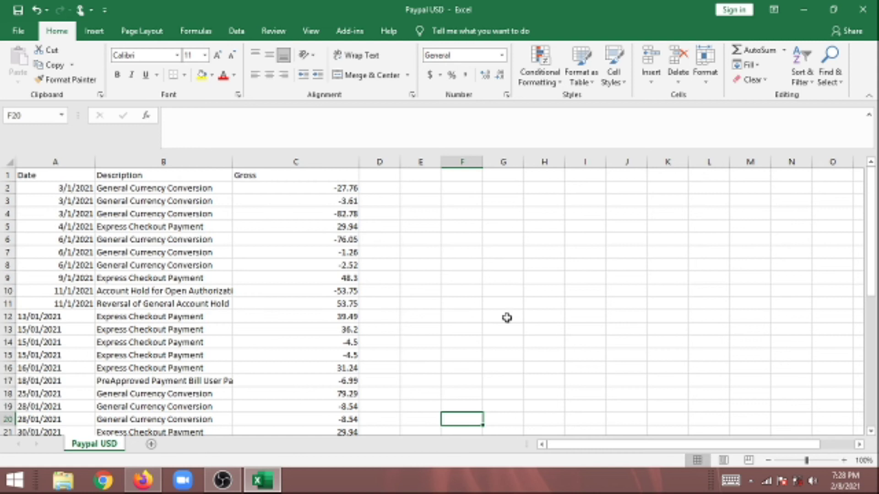
left_click(18, 10)
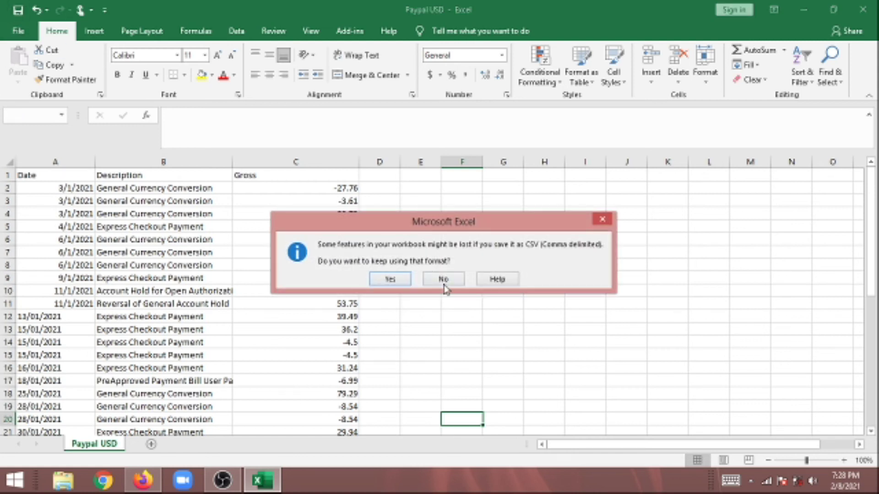
Step: Keep the Paypal USD file in CSV format at the save warning, then close Excel
left_click(384, 283)
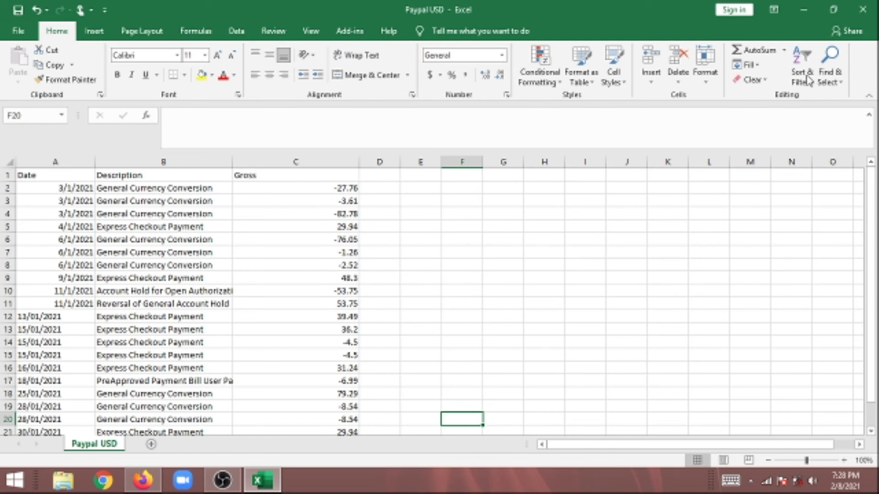
left_click(860, 17)
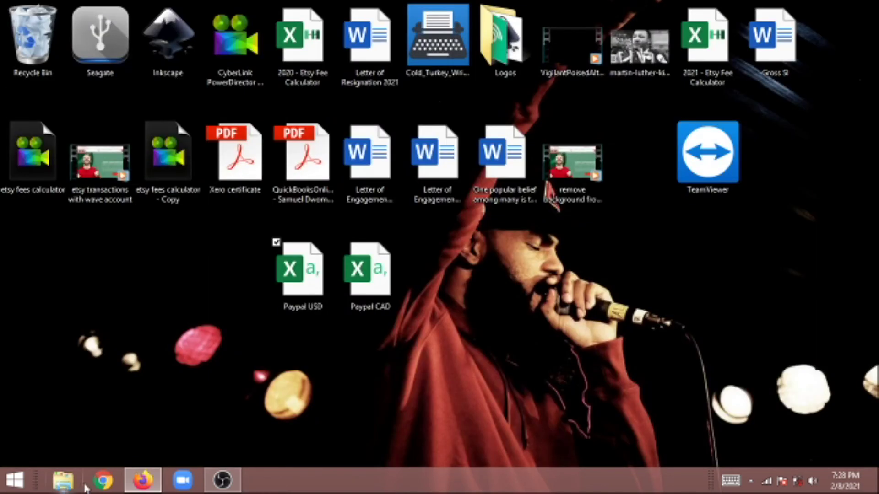
Step: Return to Wave in Firefox and start a bank statement upload from the Transactions page
left_click(143, 480)
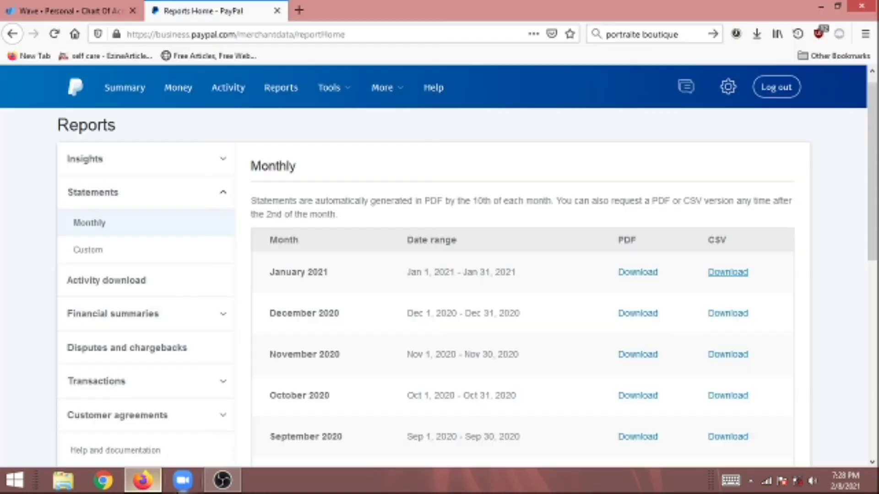
left_click(50, 10)
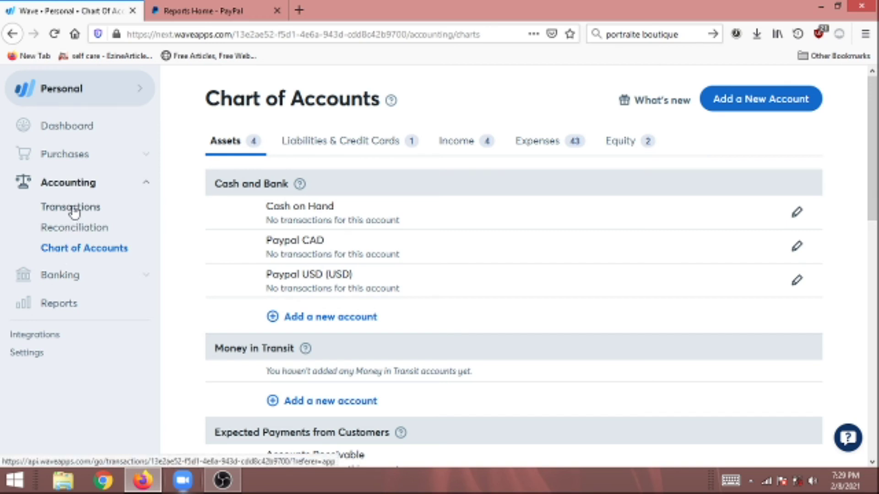
left_click(73, 212)
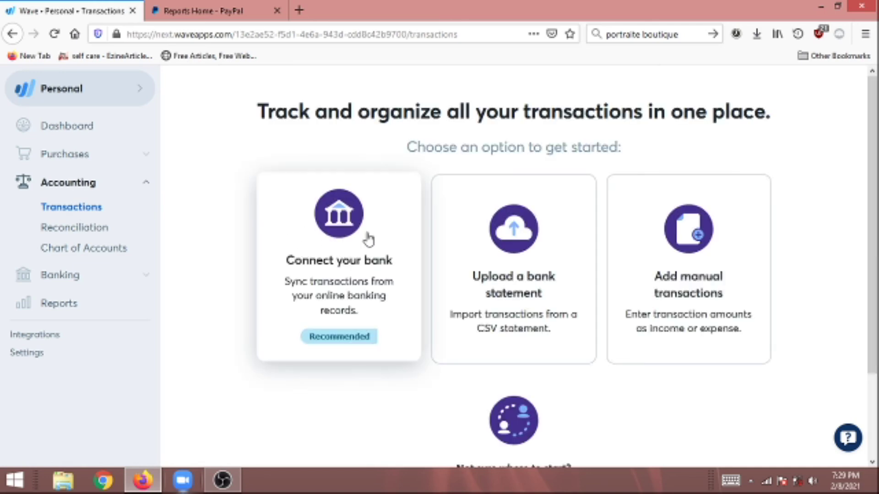
left_click(517, 249)
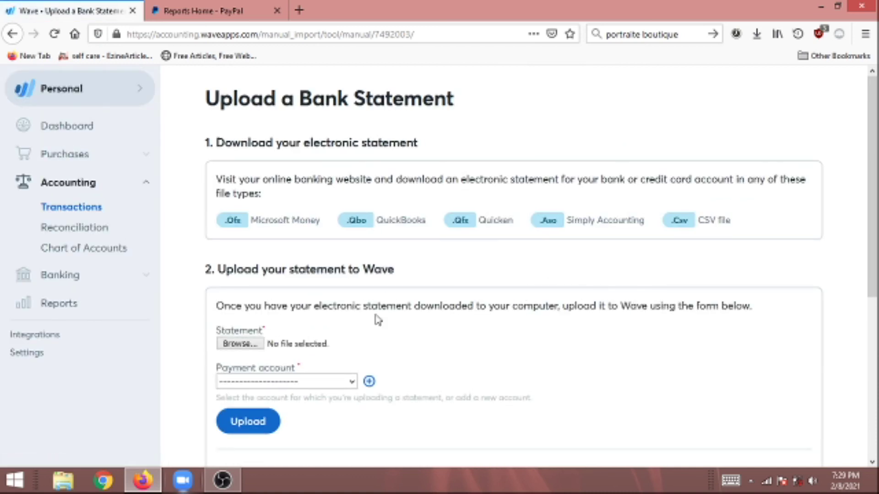
scroll(378, 320, "down", 3)
Step: Upload Paypal USD.CSV from the Desktop to the Paypal USD (USD) payment account
left_click(231, 190)
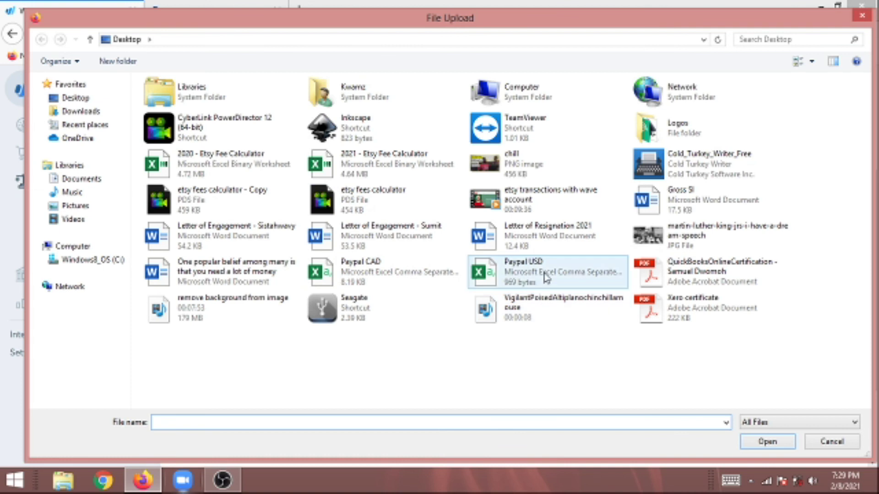
double_click(545, 277)
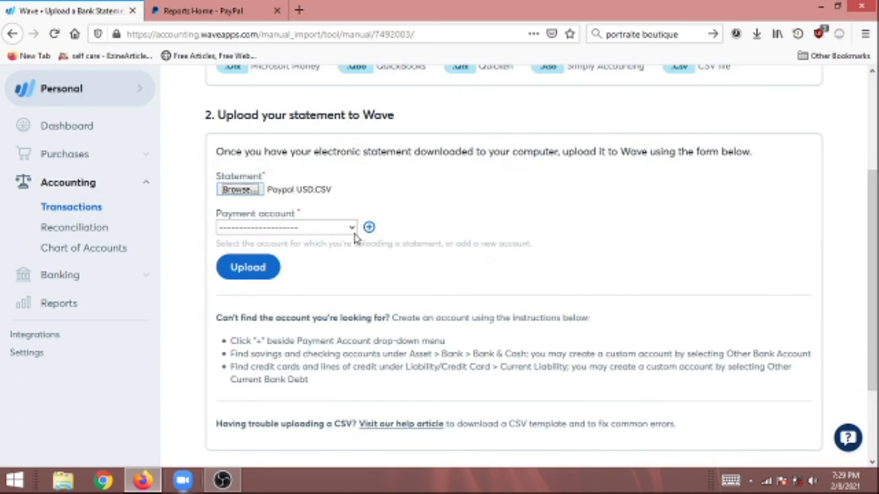
left_click(352, 228)
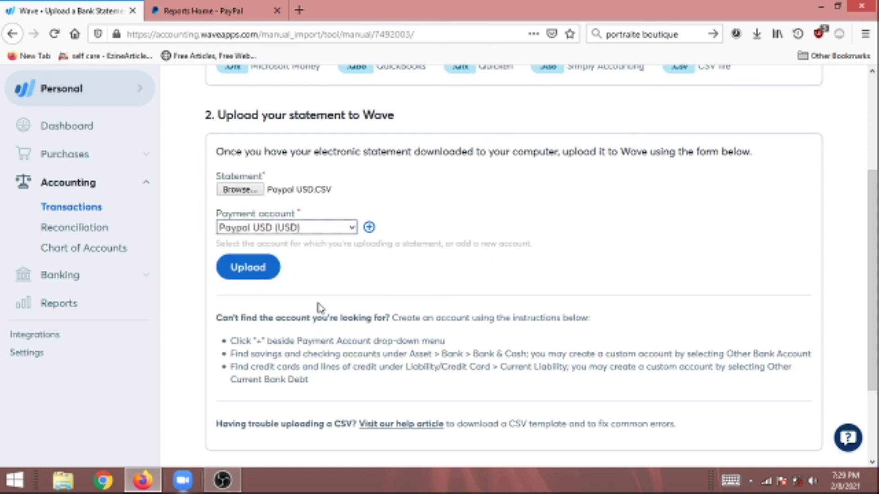
left_click(259, 274)
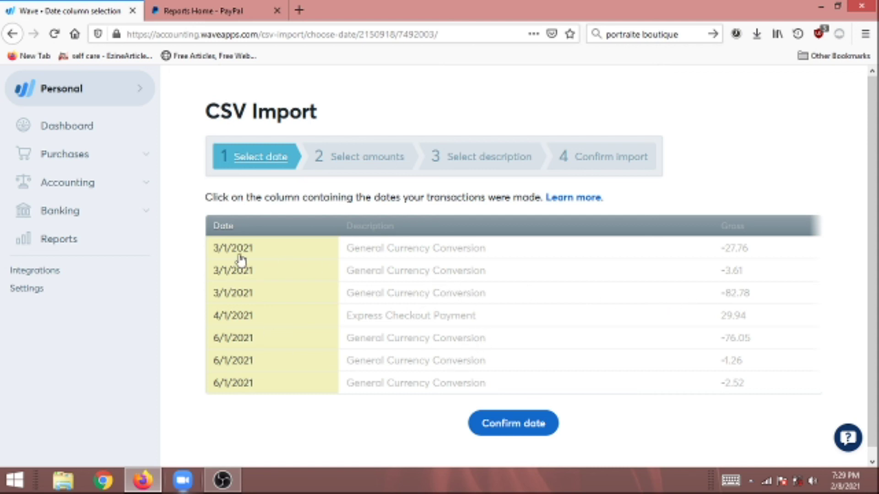
Step: Map Date, Gross and Description as the date, amount and description columns, then submit the statement
left_click(536, 425)
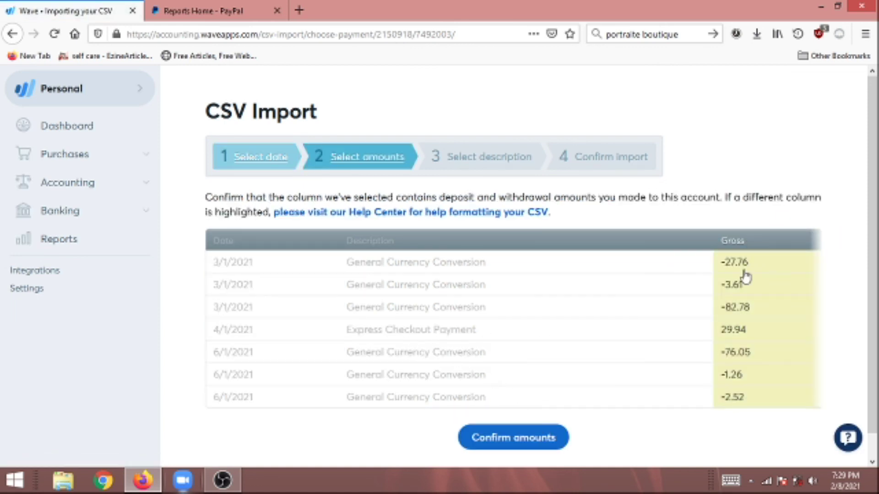
left_click(517, 438)
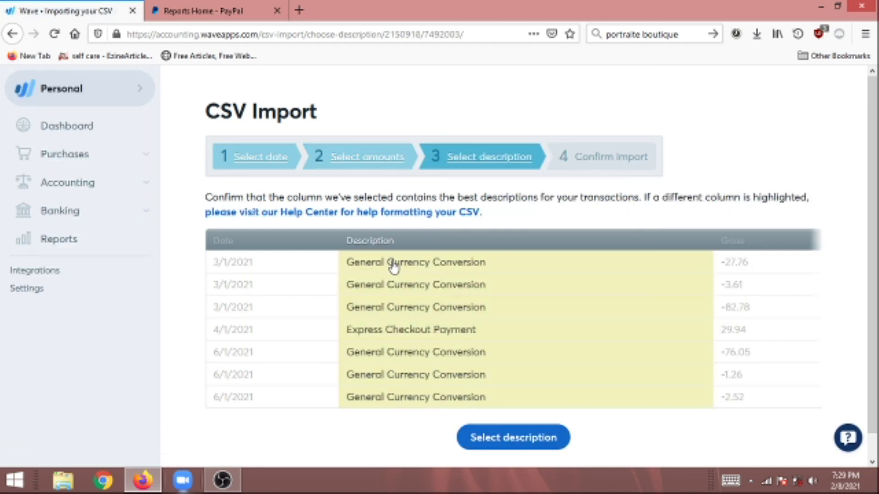
left_click(516, 438)
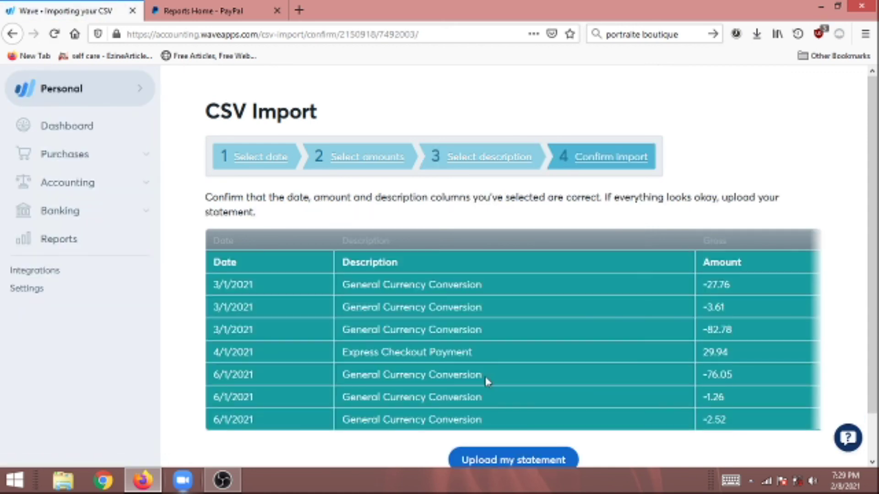
scroll(494, 389, "down", 2)
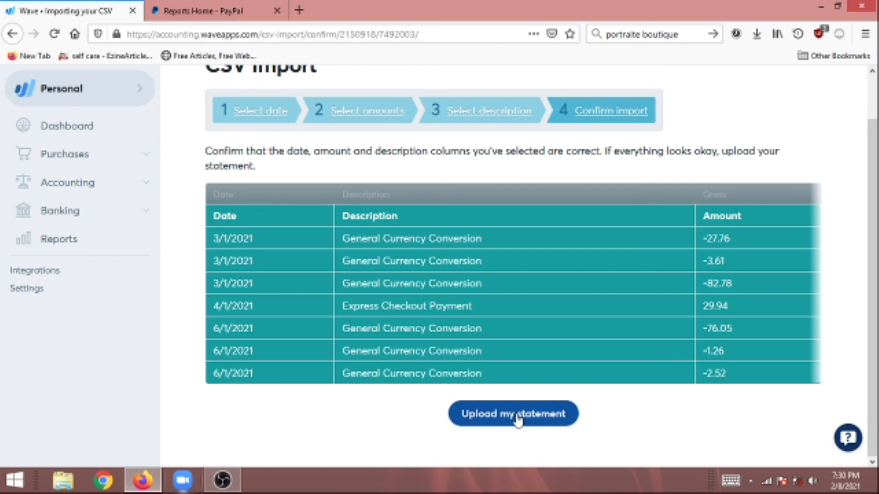
left_click(517, 416)
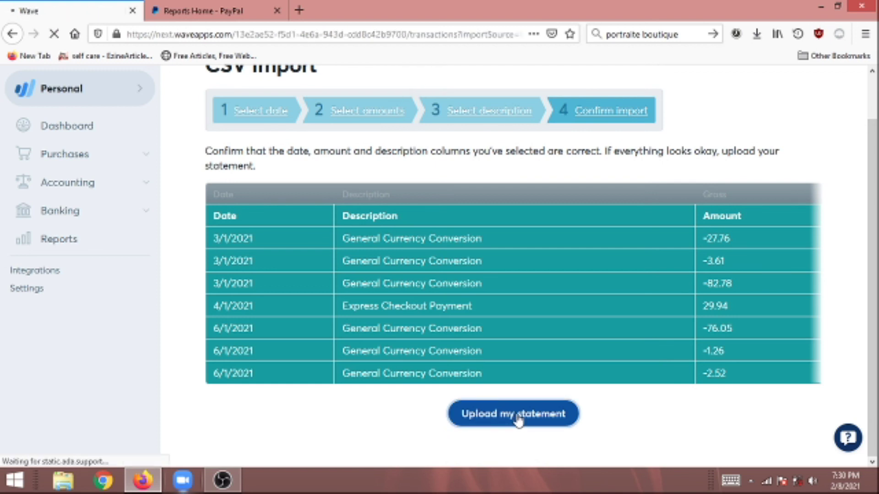